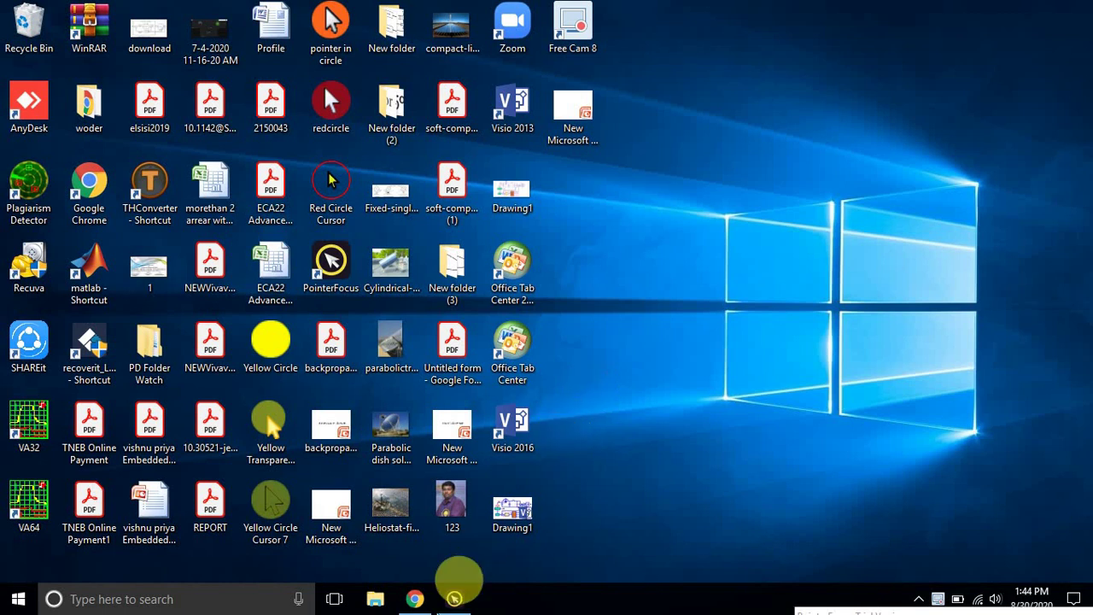
# Bring up the Virtual Labs Electrical Engineering tab in Chrome with the PointerFocus notice dragged aside.
pyautogui.click(425, 602)
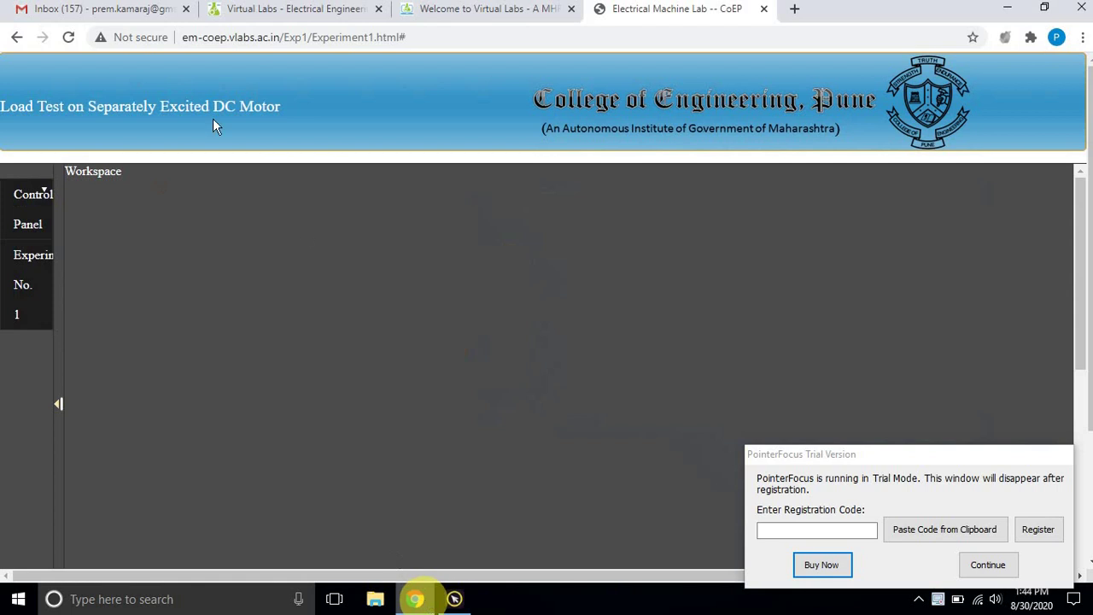
pyautogui.click(248, 10)
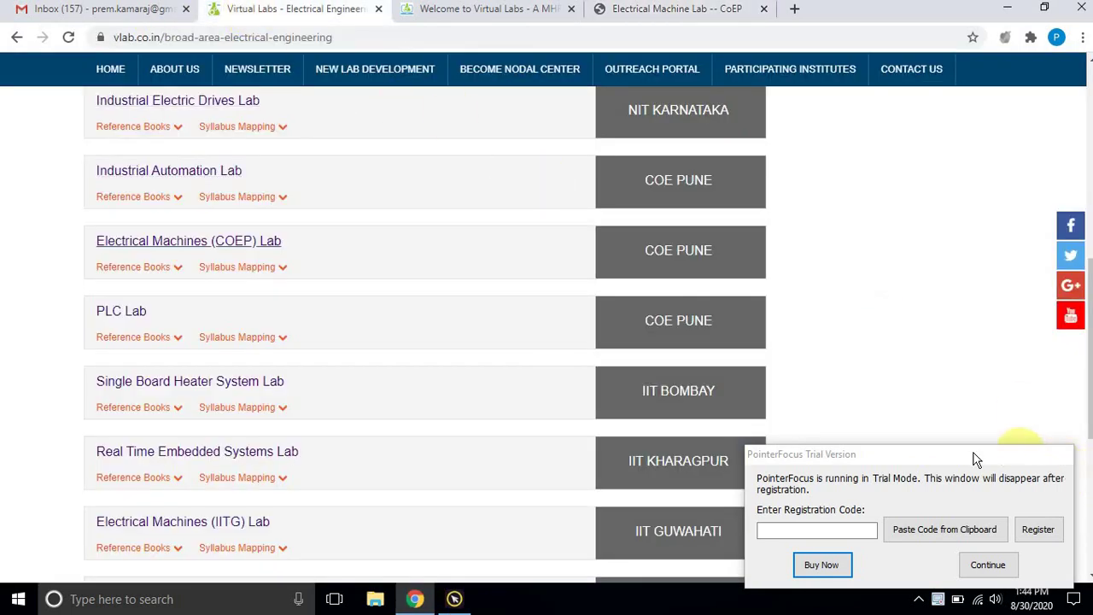
pyautogui.moveTo(940, 462); pyautogui.dragTo(1059, 598)
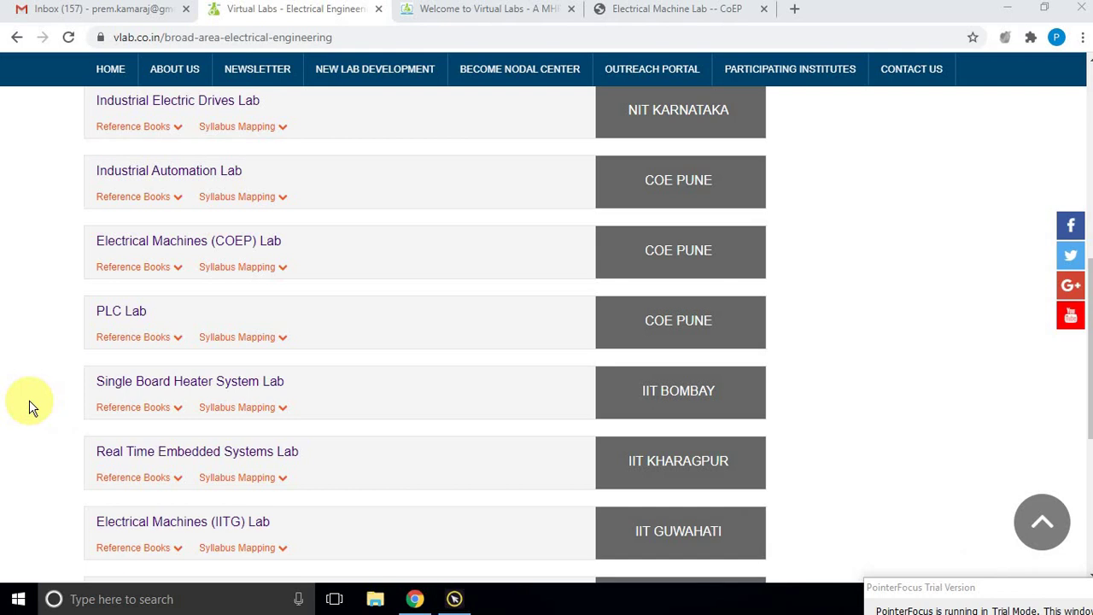
pyautogui.scroll(7, 29, 400)
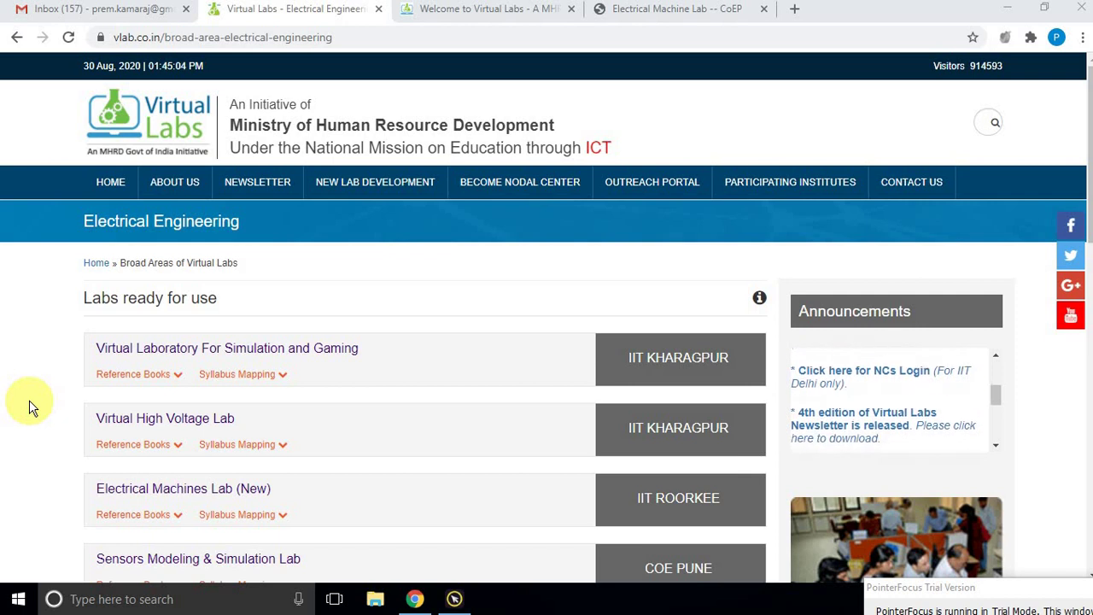
pyautogui.scroll(-2, 29, 400)
pyautogui.scroll(2, 29, 400)
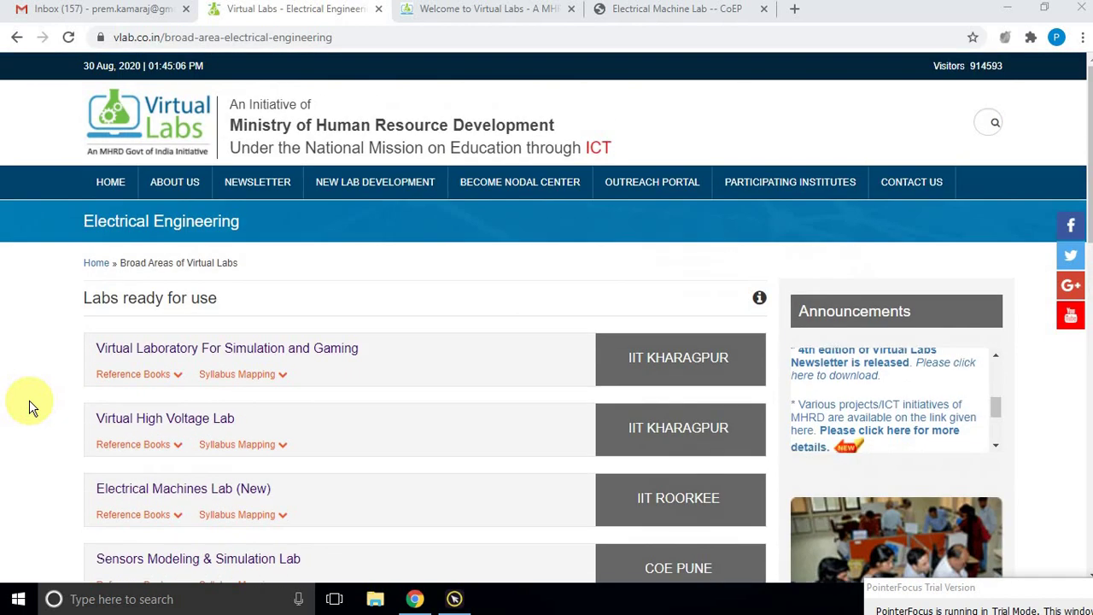
pyautogui.click(105, 182)
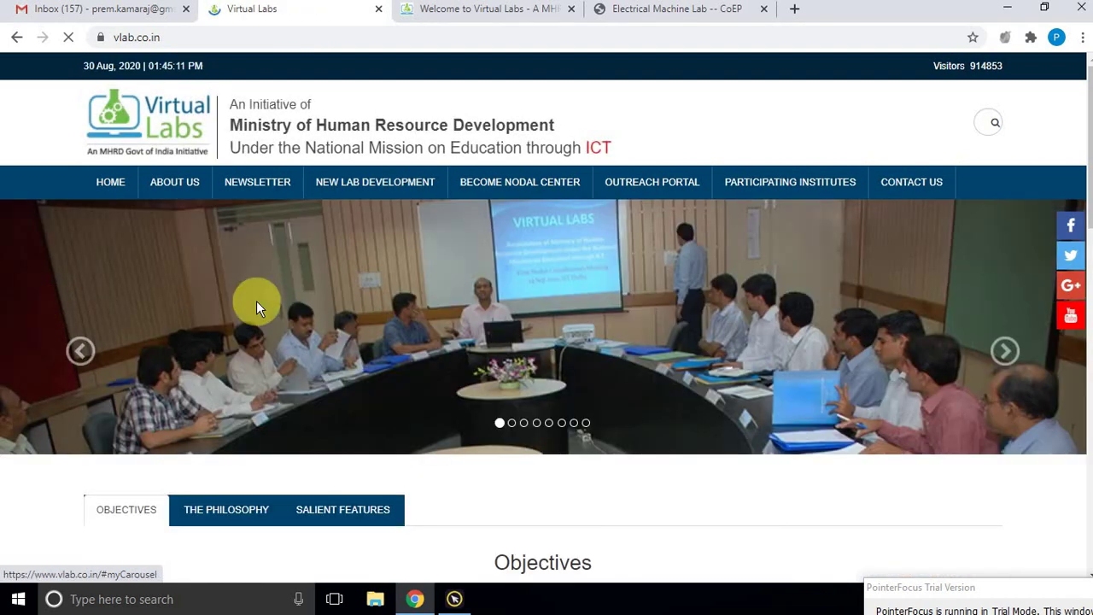
pyautogui.scroll(-6, 257, 301)
pyautogui.scroll(-2, 256, 301)
pyautogui.scroll(8, 129, 312)
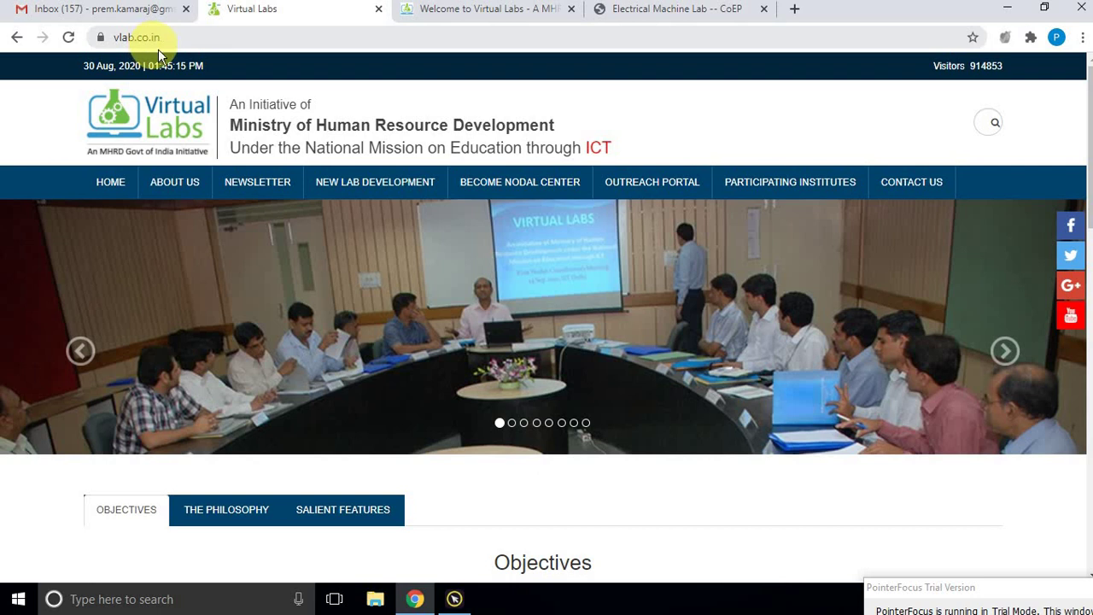
pyautogui.scroll(-6, 115, 232)
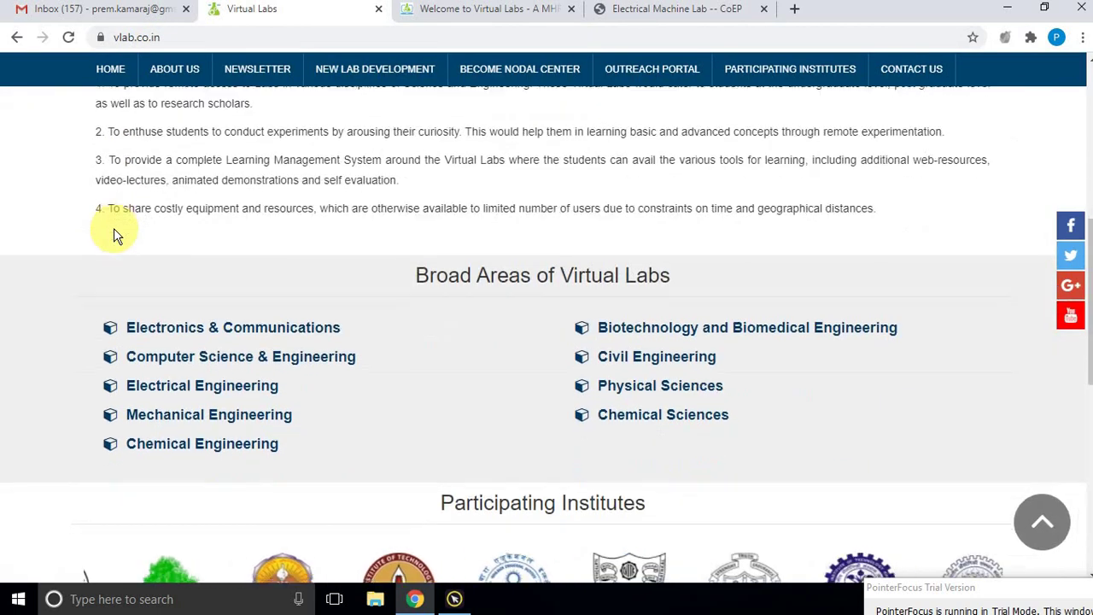
pyautogui.scroll(-1, 114, 228)
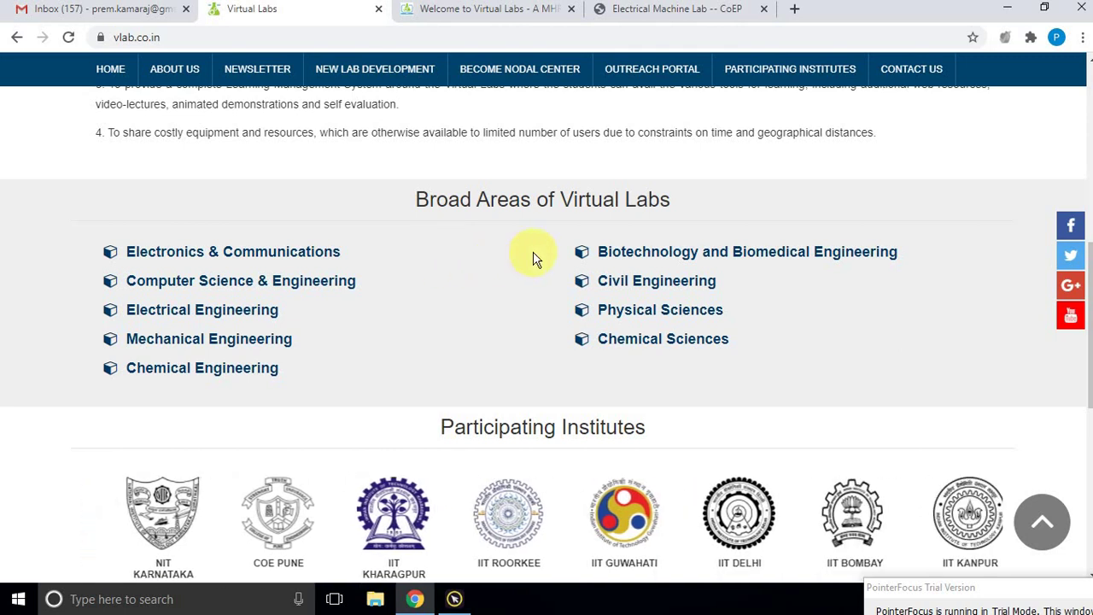
pyautogui.click(165, 312)
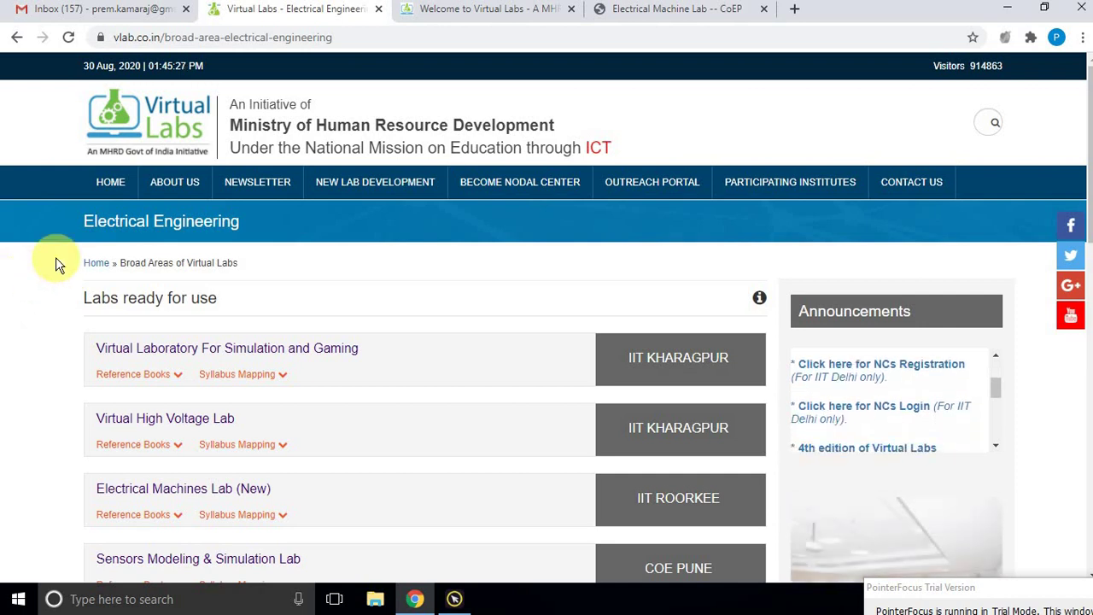
# Open the Electrical Machines (COEP) Lab and show its list of eight experiments.
pyautogui.scroll(-6, 55, 261)
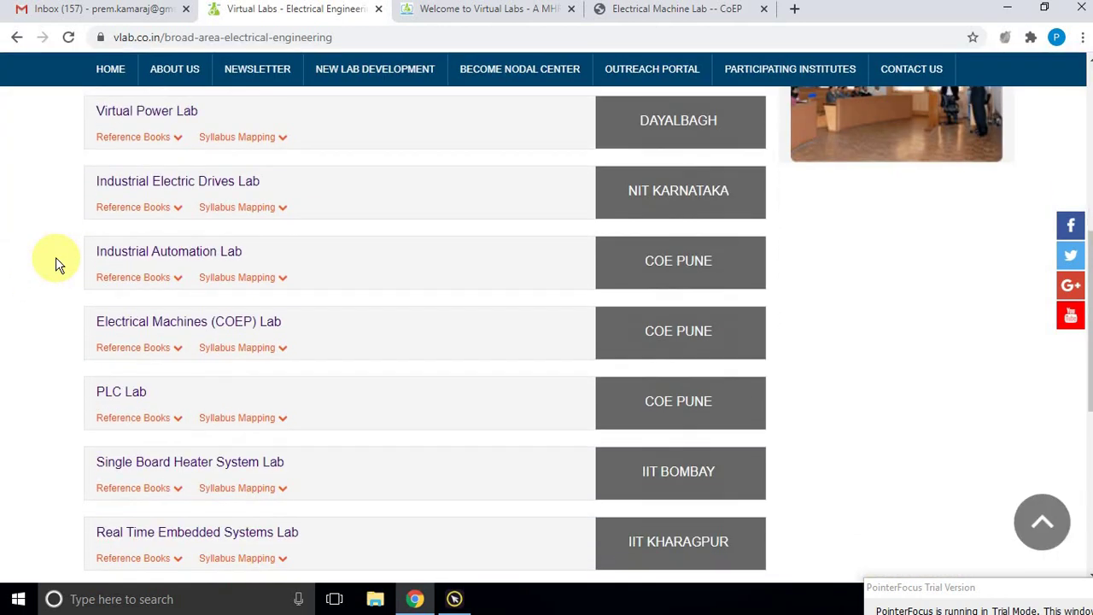
pyautogui.scroll(-1, 55, 257)
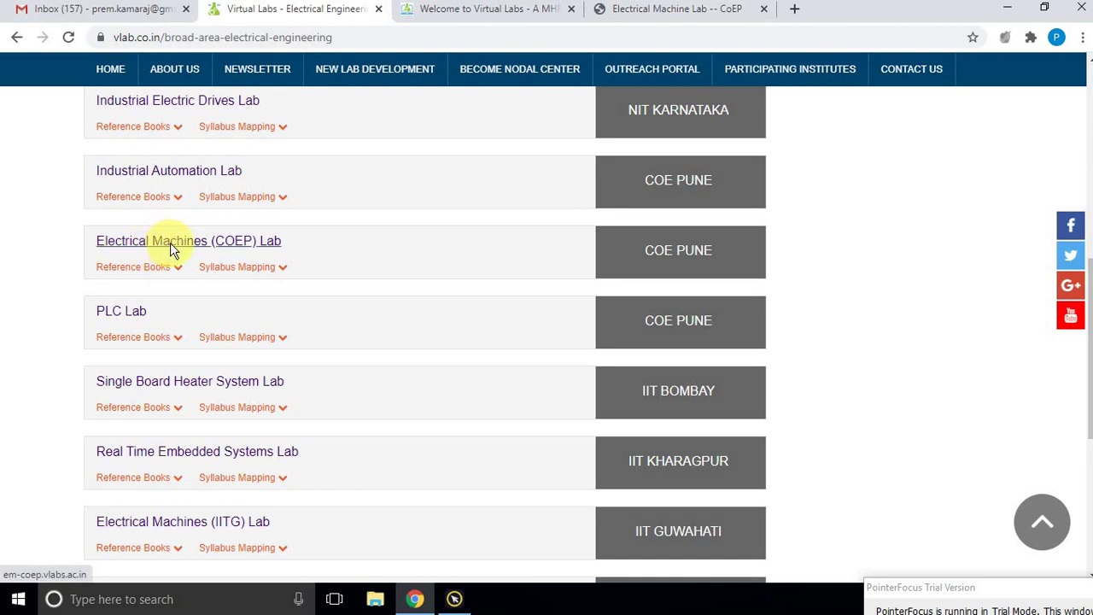
pyautogui.click(171, 248)
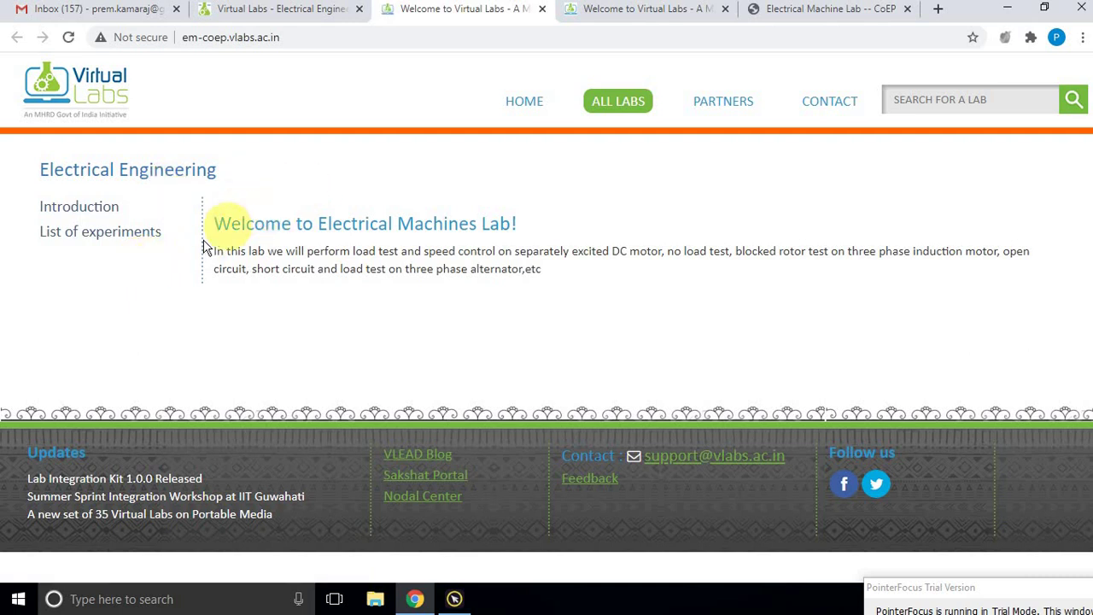
pyautogui.click(77, 238)
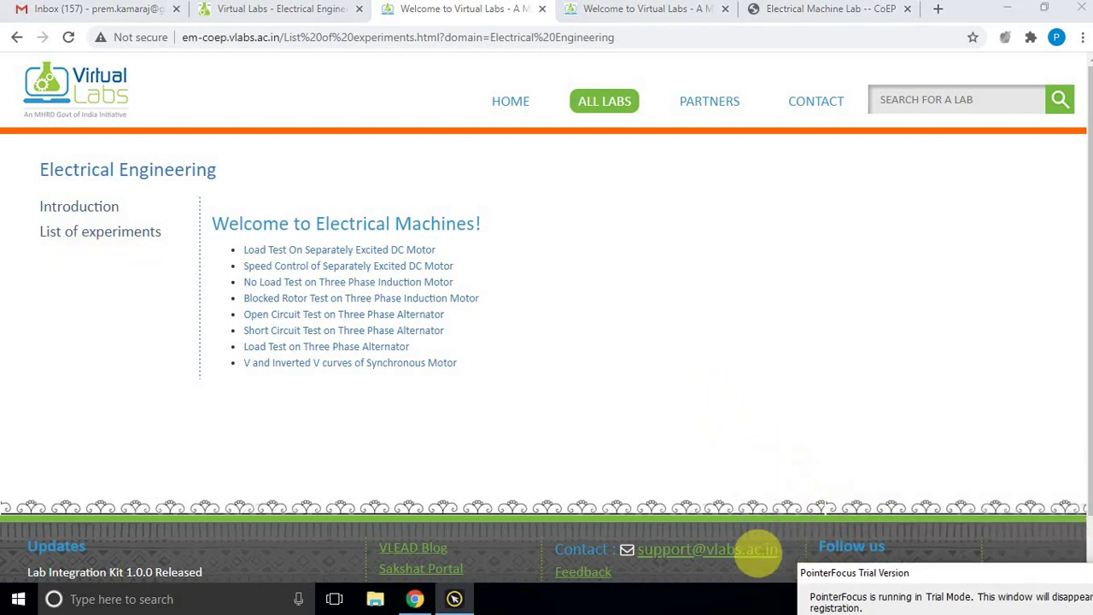
# Open Load Test On Separately Excited DC Motor, review its Procedure, then go to its Simulator page.
pyautogui.click(329, 252)
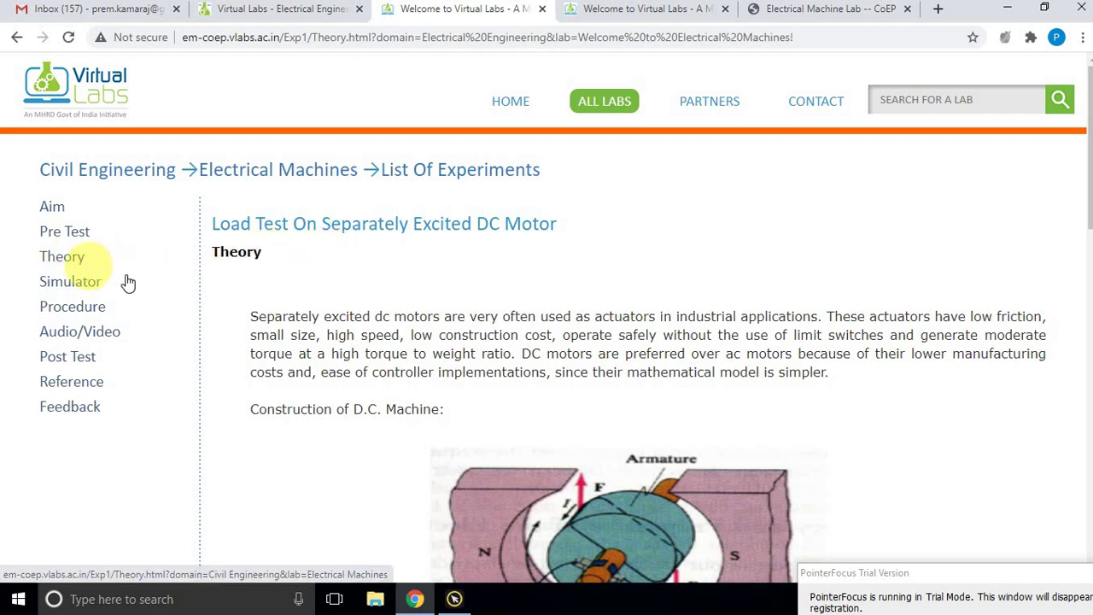
pyautogui.click(79, 310)
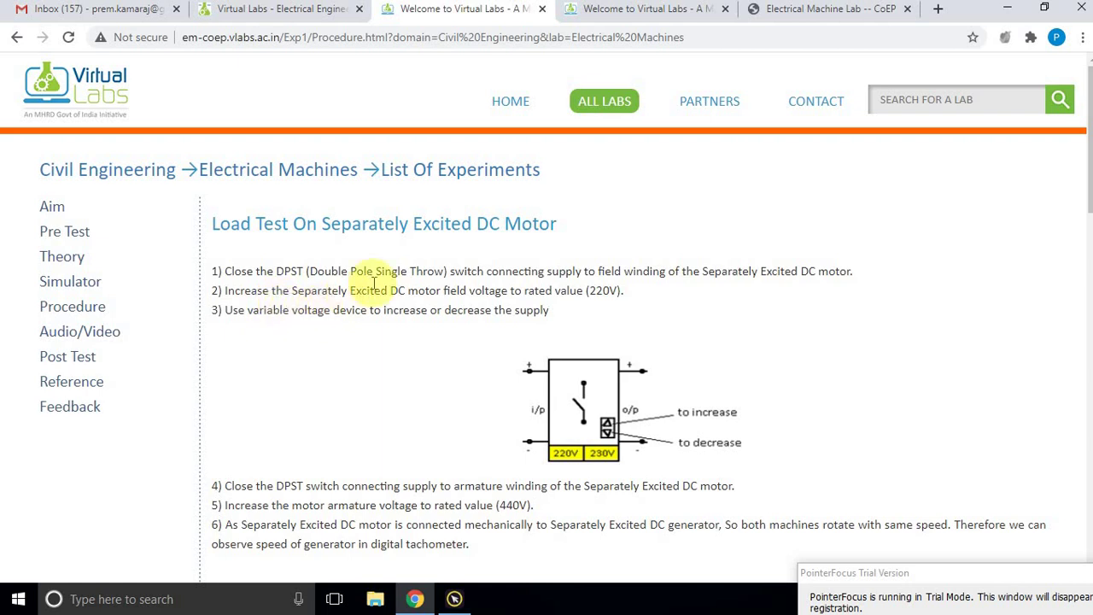
pyautogui.scroll(-3, 373, 283)
pyautogui.scroll(-6, 373, 283)
pyautogui.scroll(12, 373, 282)
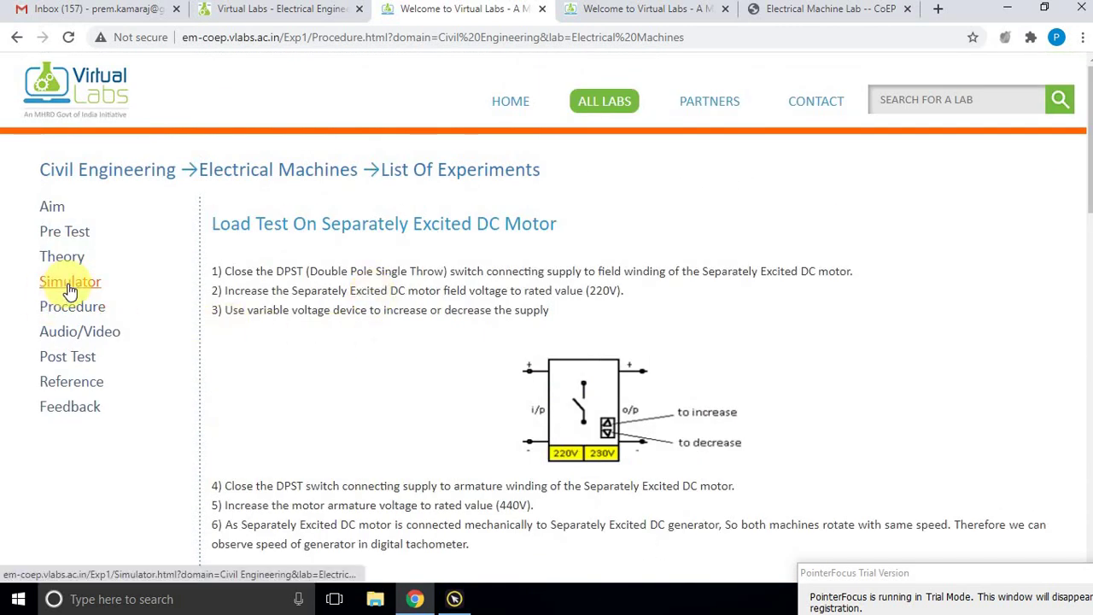
pyautogui.click(70, 291)
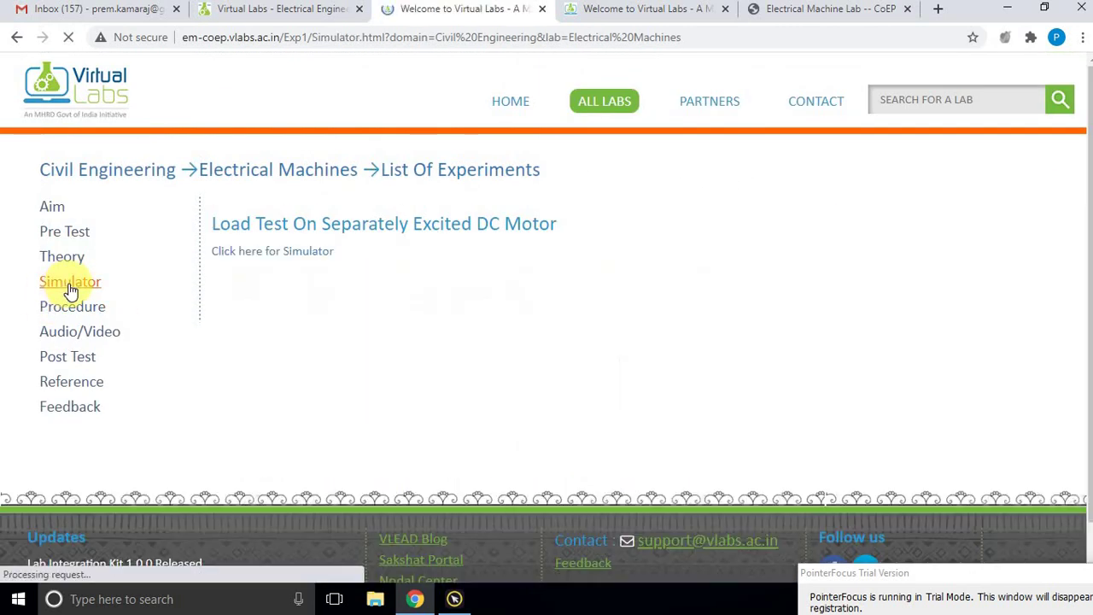
# Launch the simulator, widen the workspace, and drag Experiment No. 1 into it.
pyautogui.click(244, 257)
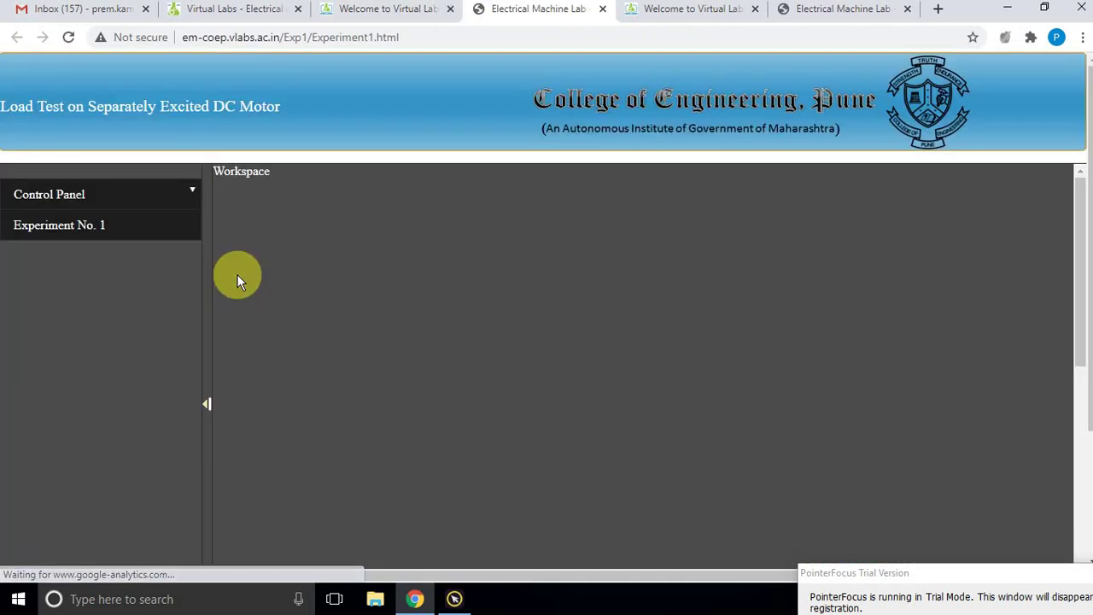
pyautogui.moveTo(207, 405); pyautogui.dragTo(53, 406)
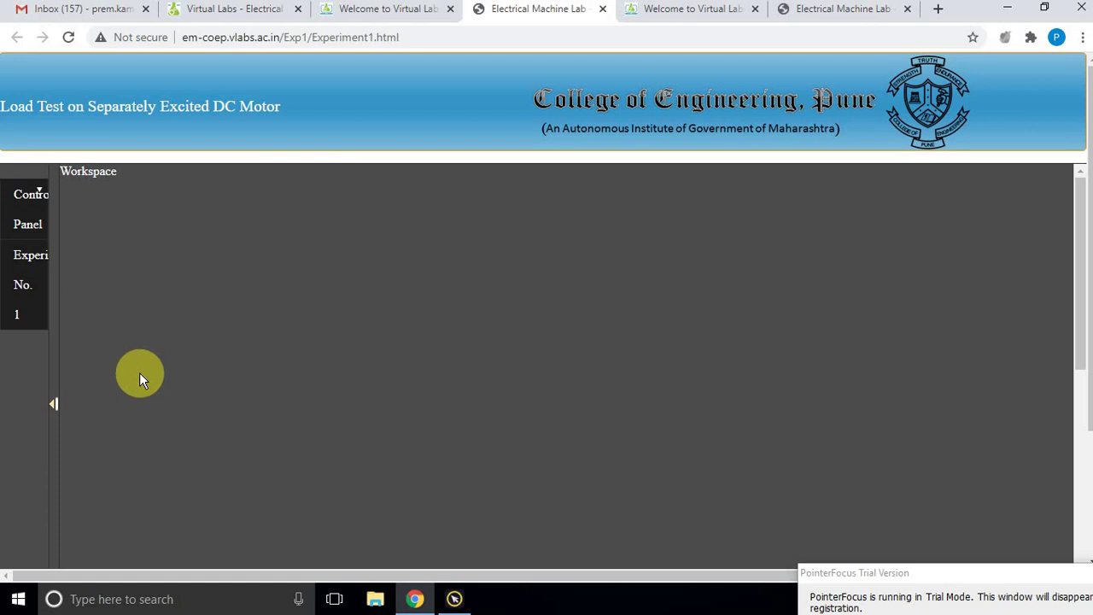
pyautogui.moveTo(29, 287); pyautogui.dragTo(245, 282)
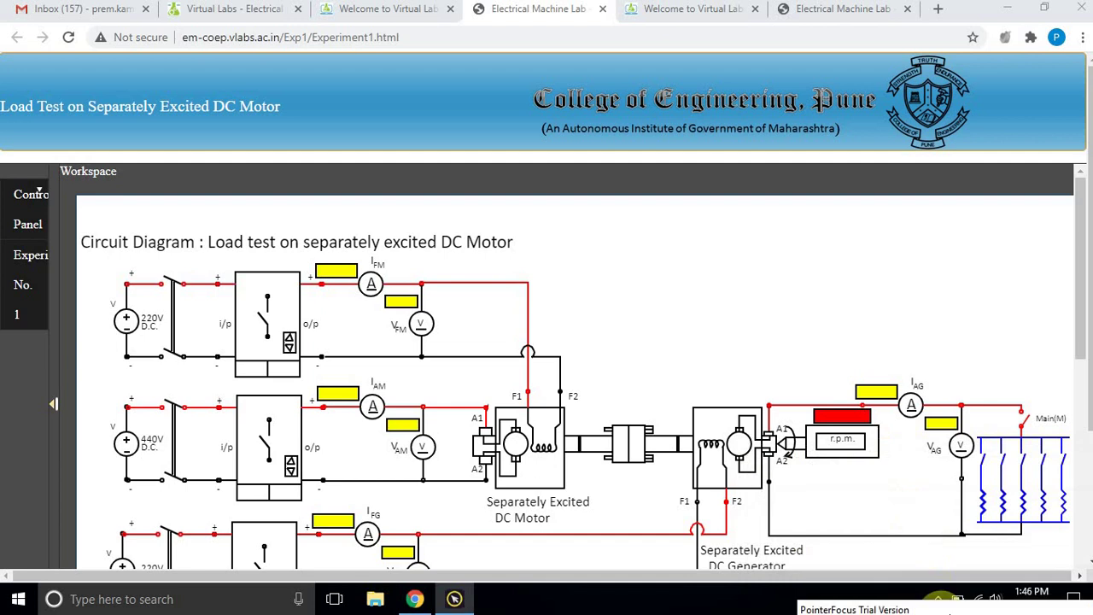
# Scroll through the load-test circuit showing the 220V and 440V D.C. supplies, motor and generator.
pyautogui.scroll(-2, 612, 373)
pyautogui.scroll(2, 613, 373)
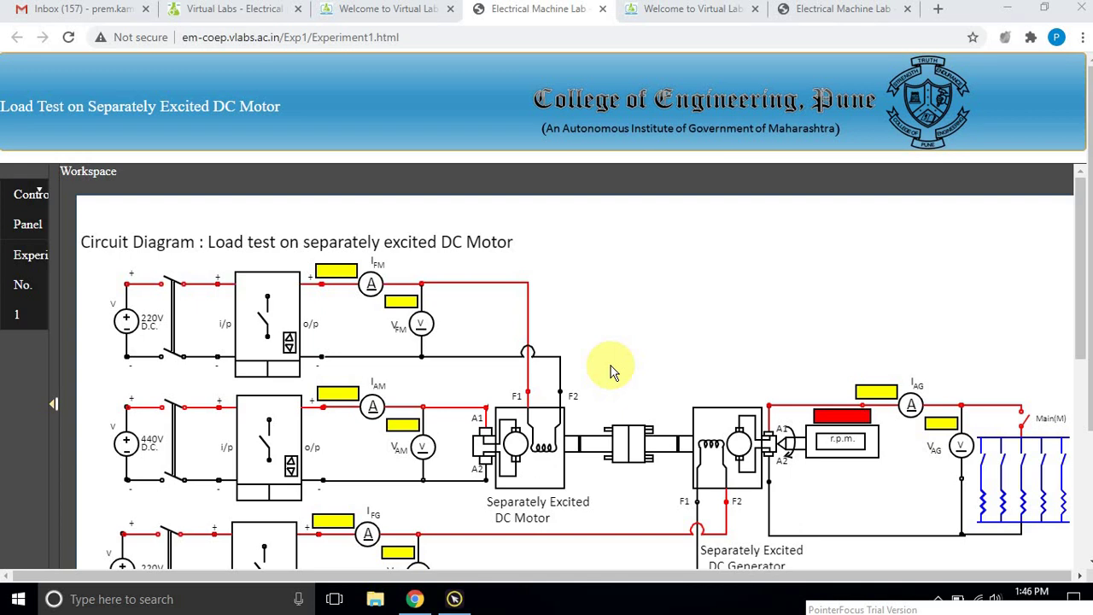
pyautogui.scroll(-4, 481, 300)
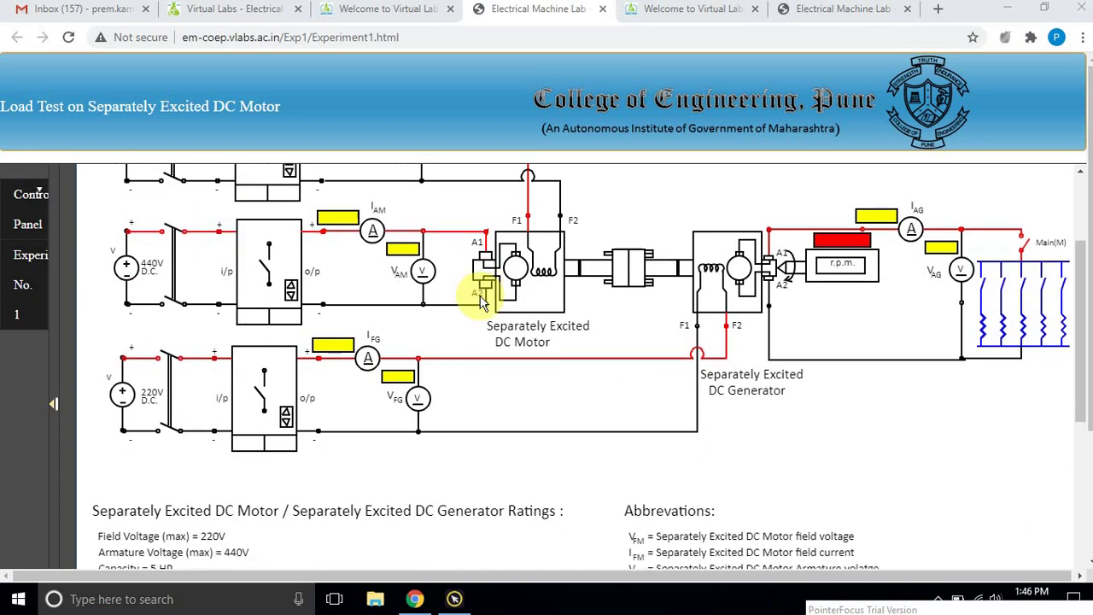
pyautogui.scroll(1, 390, 354)
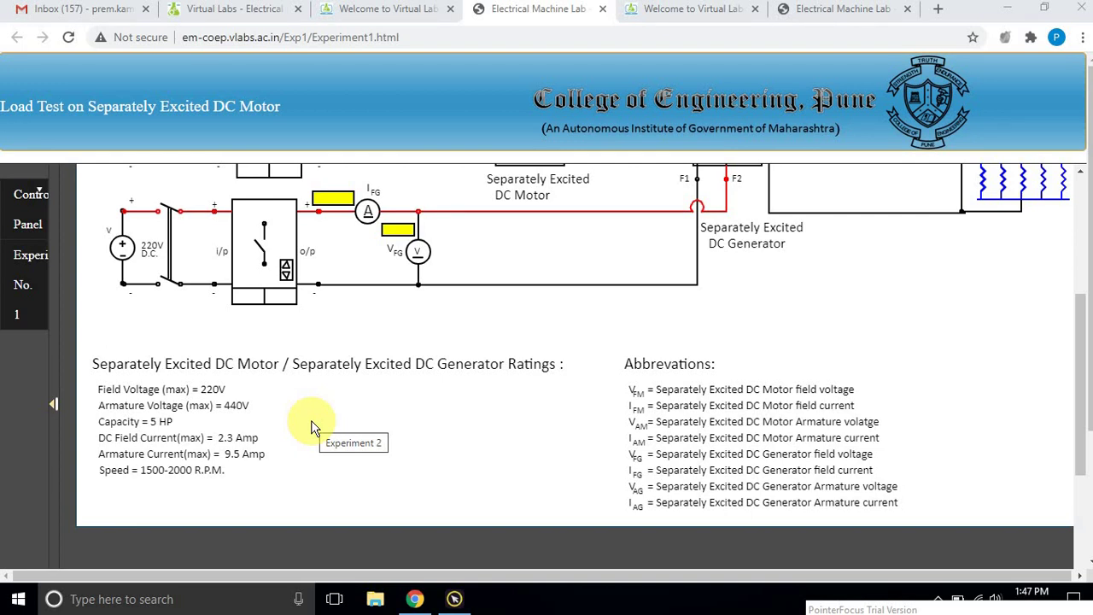
pyautogui.scroll(3, 312, 428)
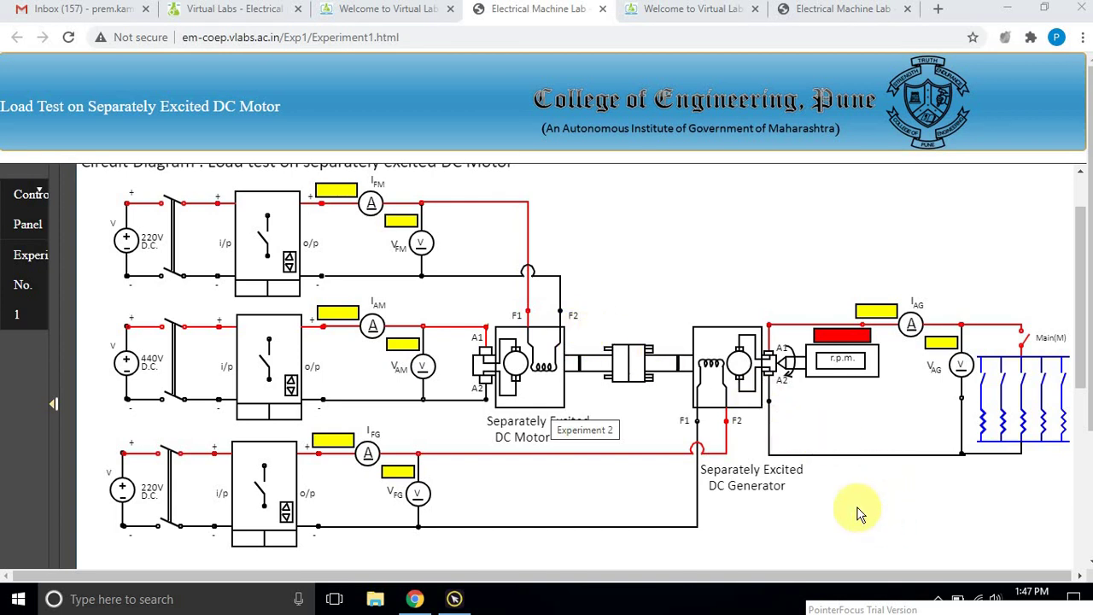
pyautogui.scroll(1, 387, 374)
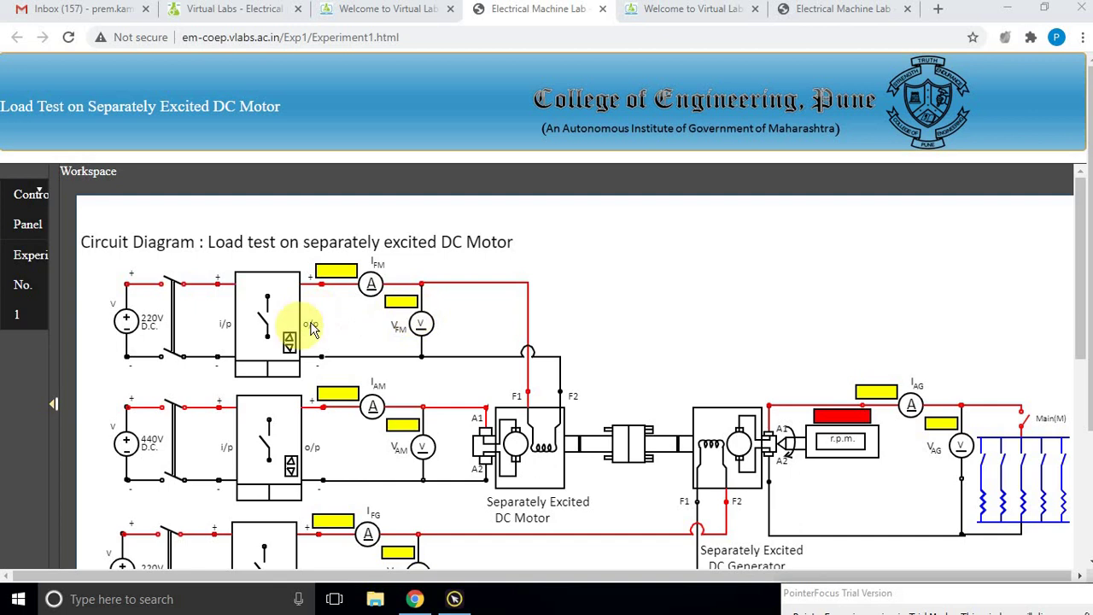
# Switch on the motor field supply and set its rectifier to 220V, giving 2.29A field current.
pyautogui.click(171, 318)
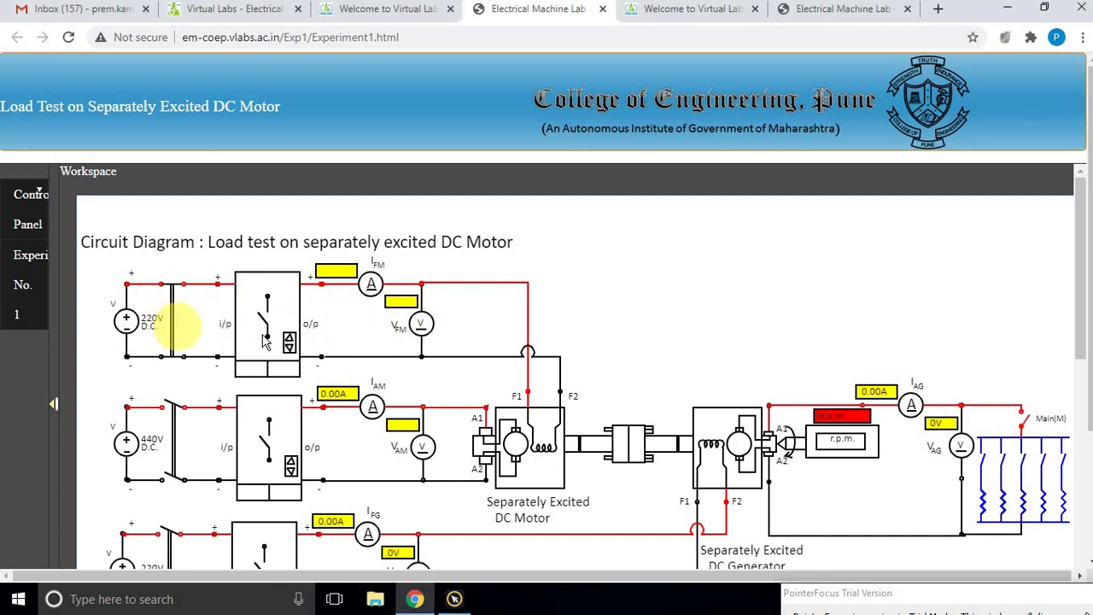
pyautogui.scroll(-1, 288, 337)
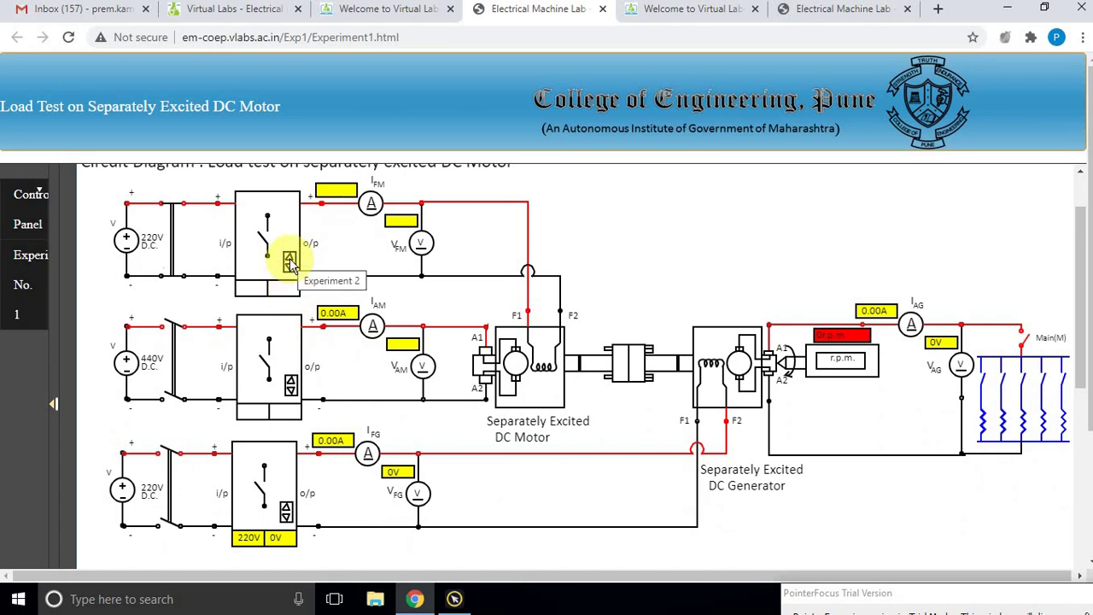
pyautogui.click(290, 260)
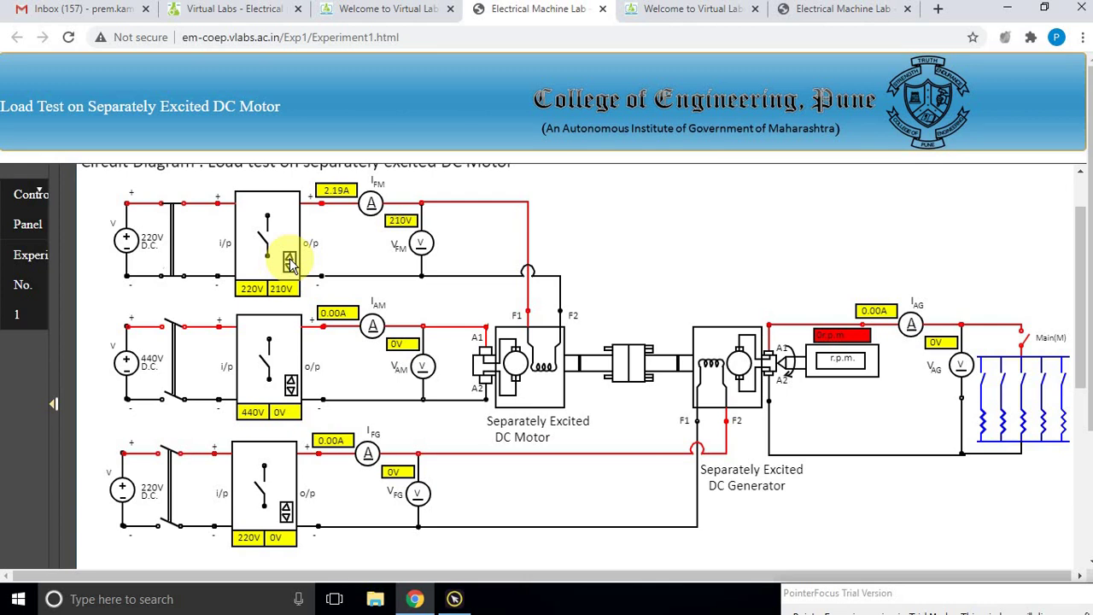
pyautogui.click(290, 260)
pyautogui.click(291, 268)
pyautogui.click(291, 268)
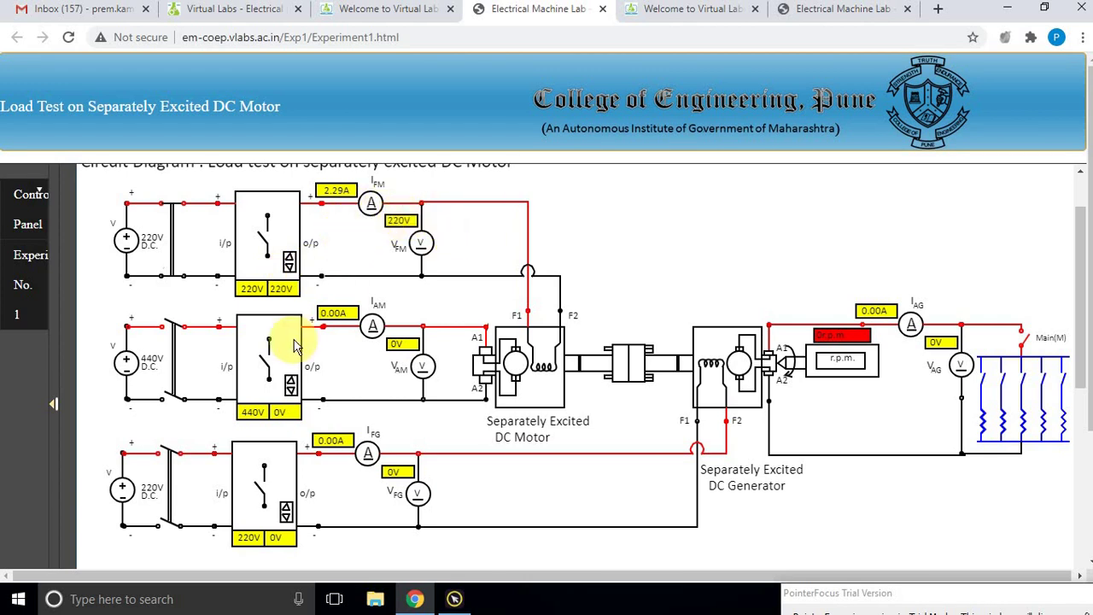
# Switch on the 440V armature supply and raise V_AM to 435V, running the motor near 1503 r.p.m.
pyautogui.scroll(-1, 294, 345)
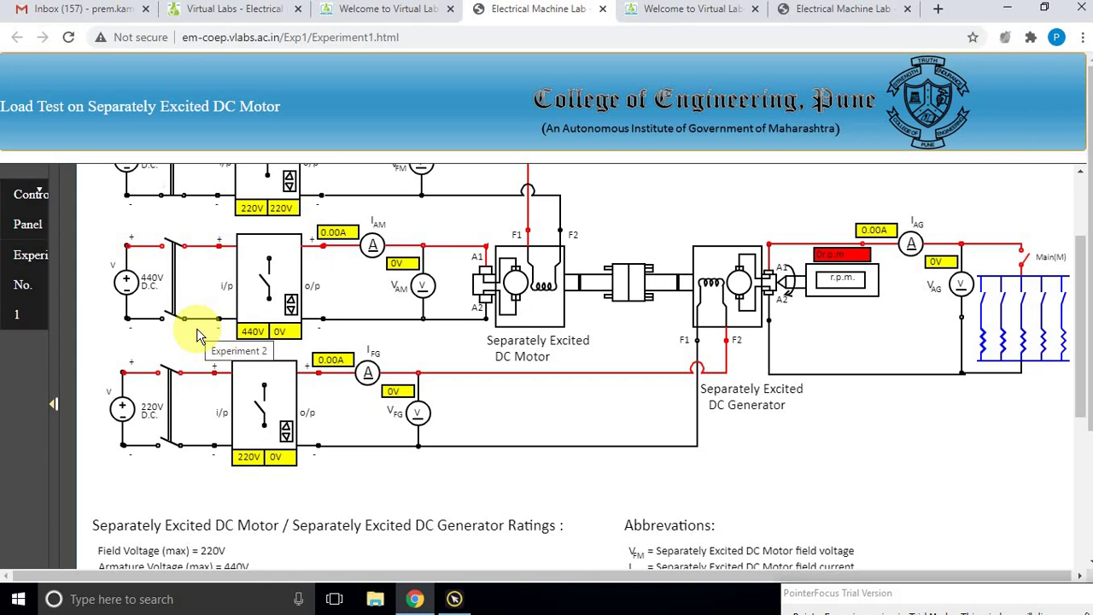
pyautogui.scroll(1, 196, 334)
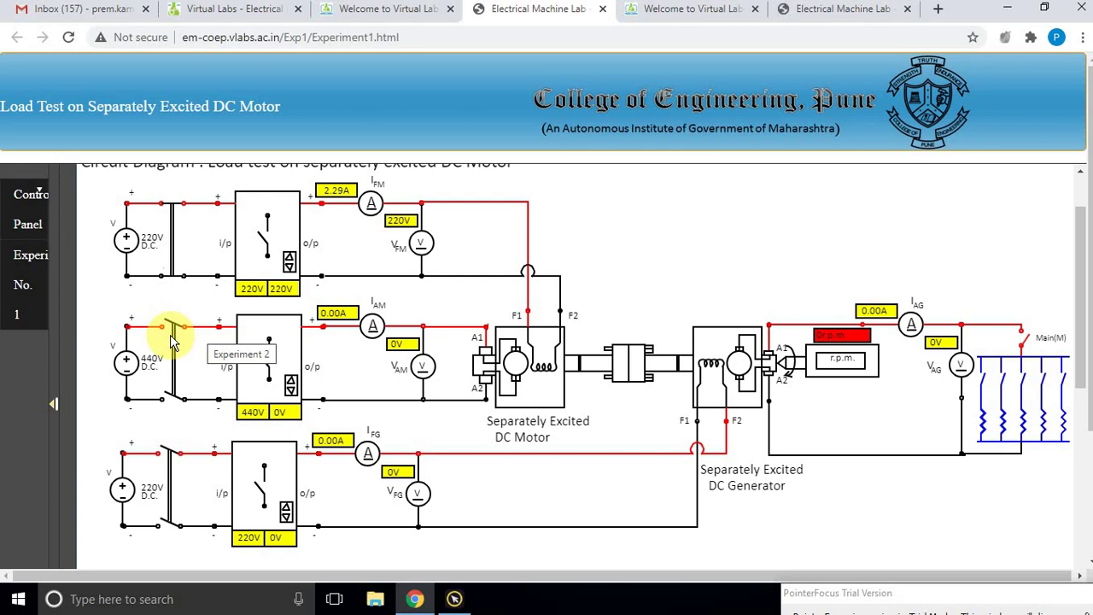
pyautogui.click(171, 340)
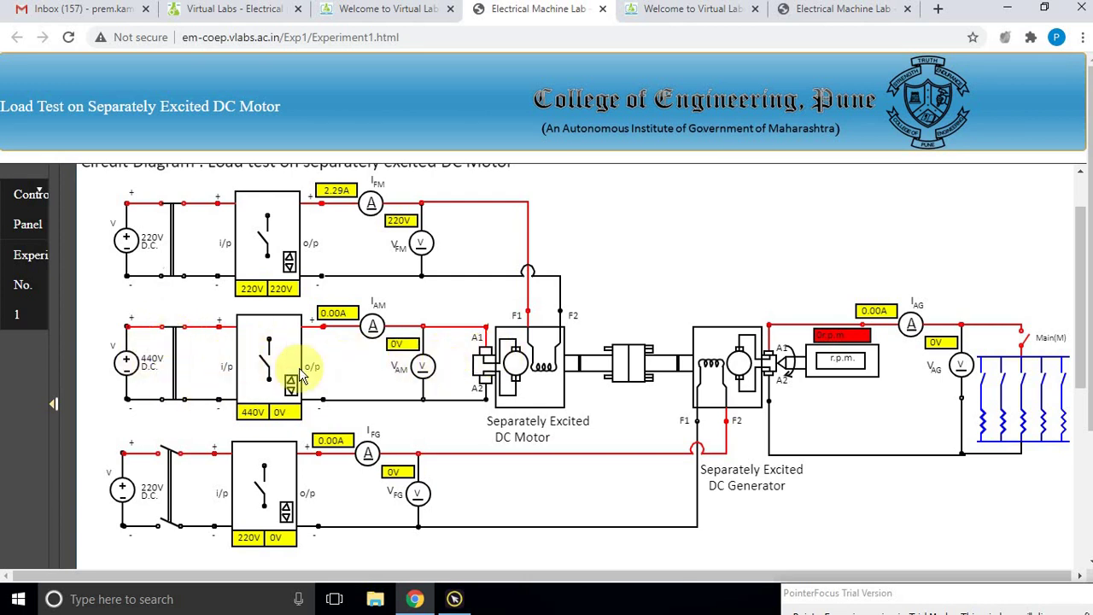
pyautogui.scroll(-1, 301, 376)
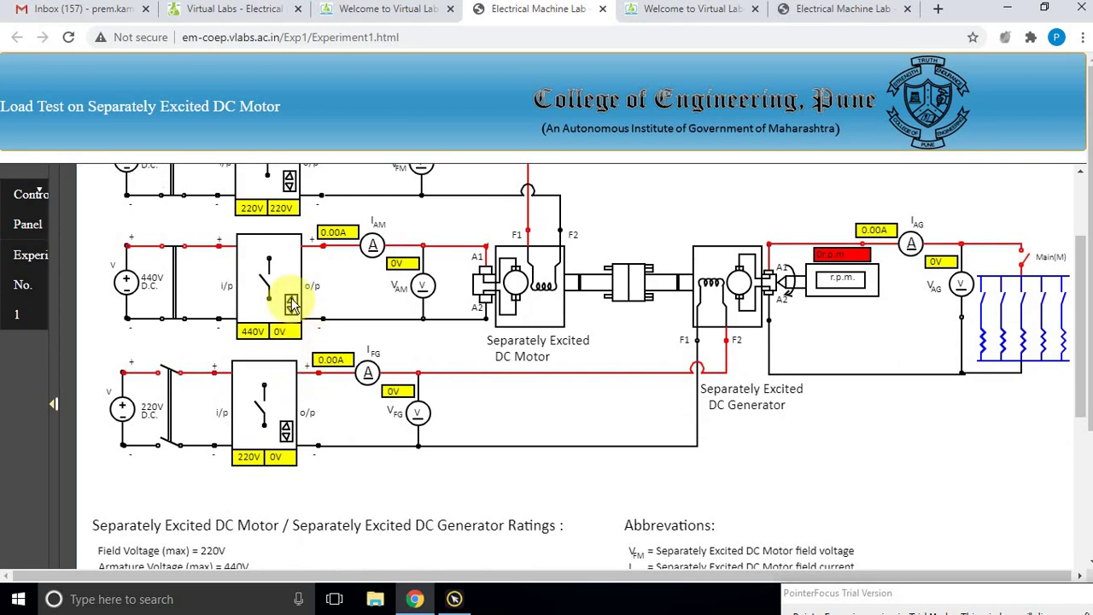
pyautogui.click(292, 305)
pyautogui.click(292, 305)
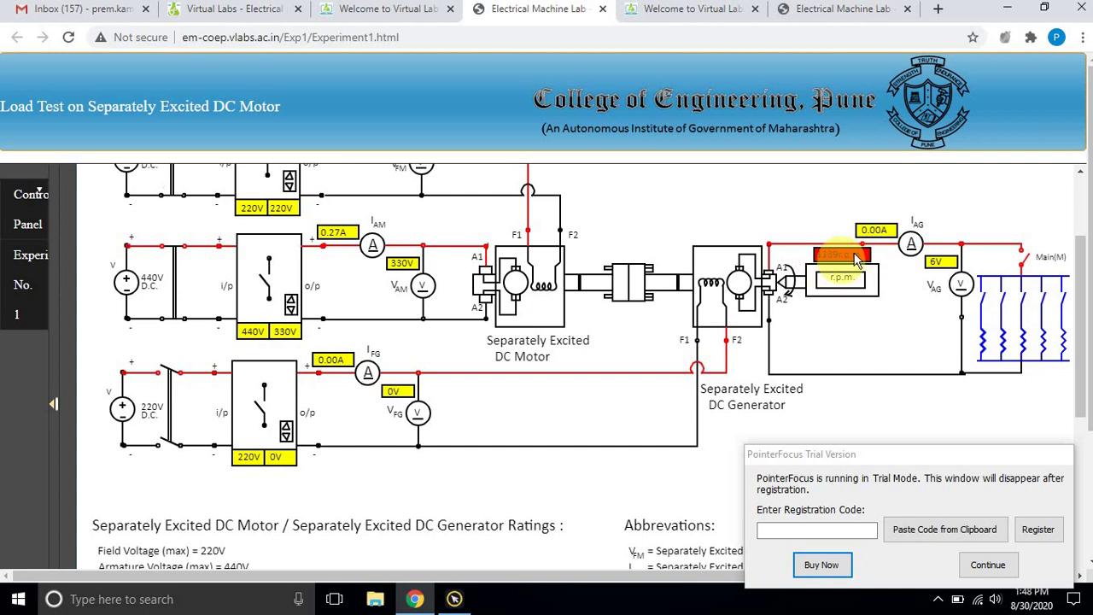
pyautogui.click(292, 304)
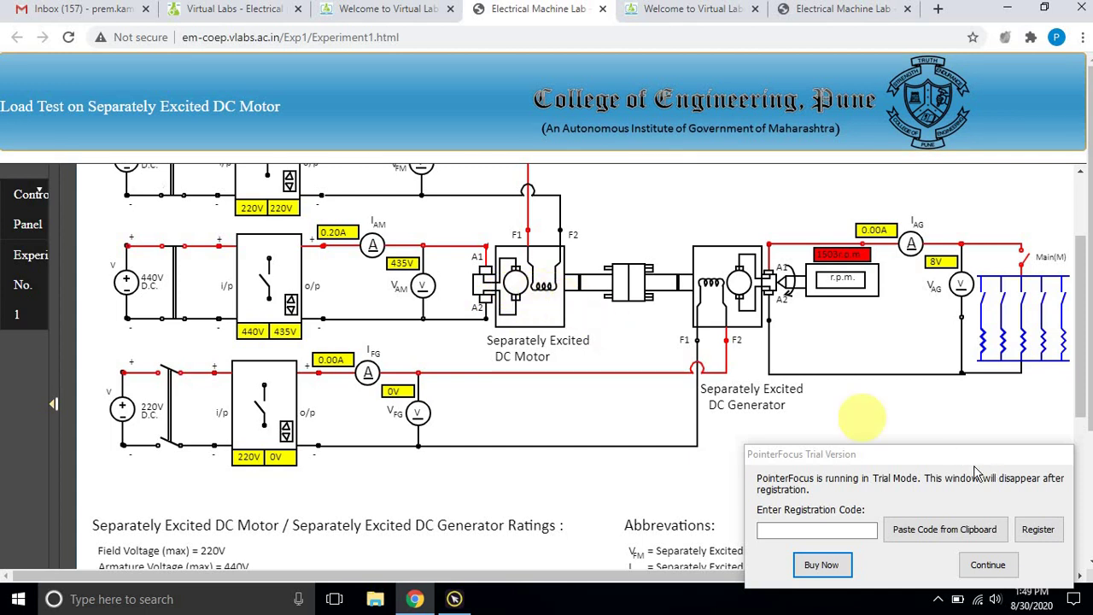
# Switch on the generator field supply, leaving it at 0V.
pyautogui.click(894, 464)
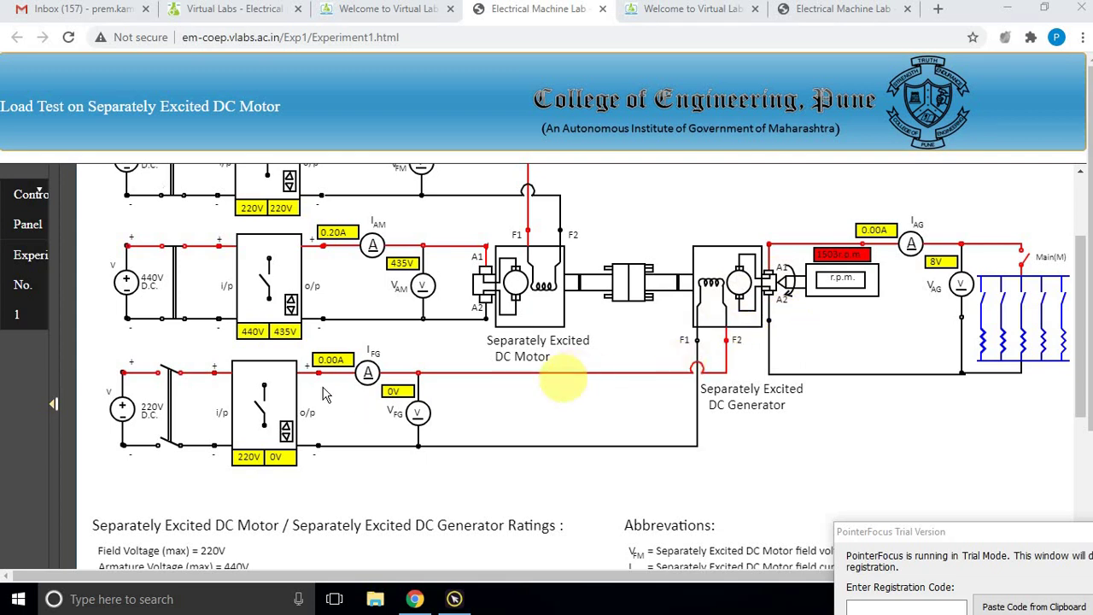
pyautogui.scroll(-1, 261, 444)
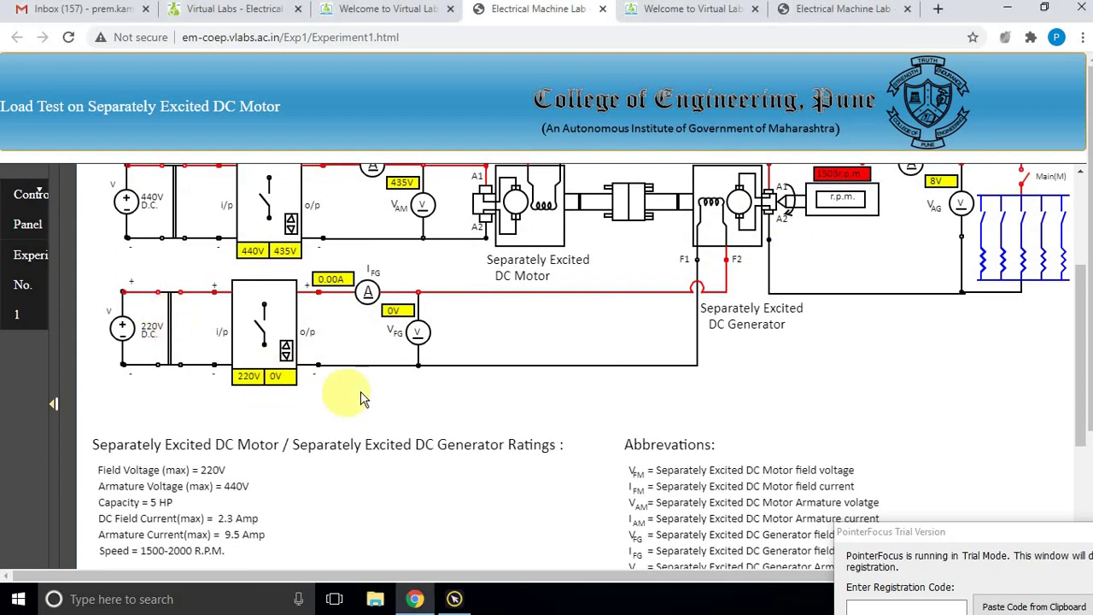
pyautogui.scroll(1, 362, 398)
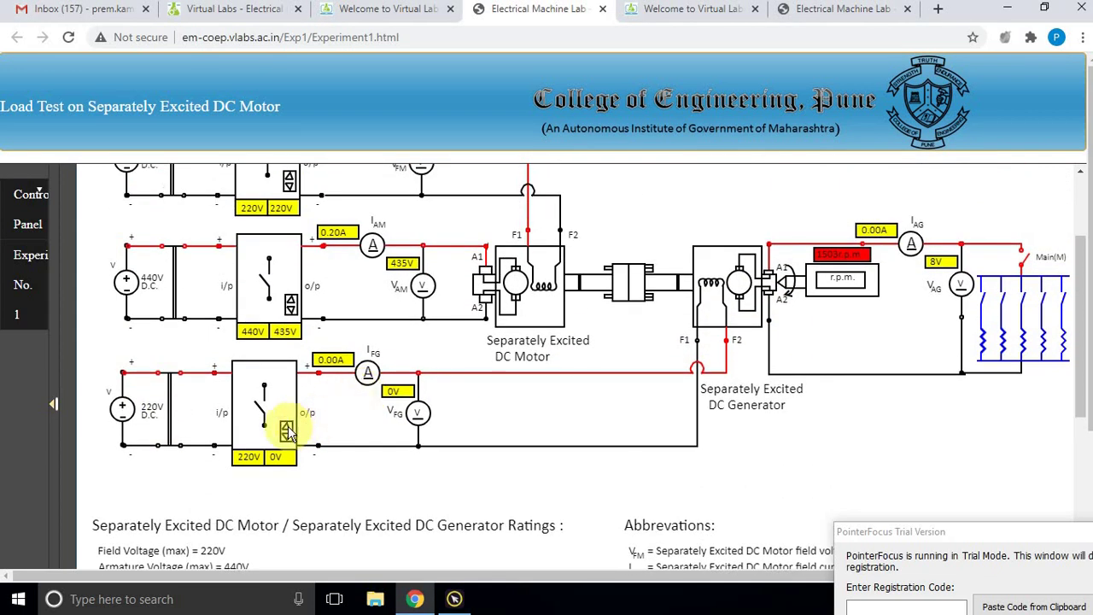
# Raise the generator field rectifier to 220V, giving 2.29A and 434V at the generator armature.
pyautogui.click(288, 432)
pyautogui.click(289, 432)
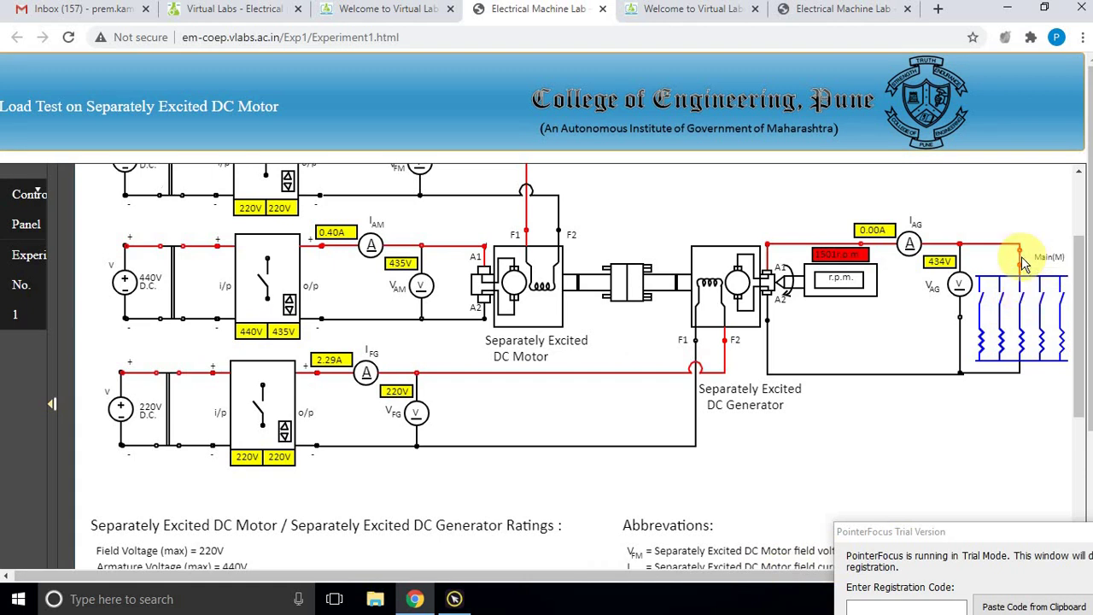
# Start storing data, connect the generator to the load bank, and store the first reading.
pyautogui.scroll(-4, 319, 365)
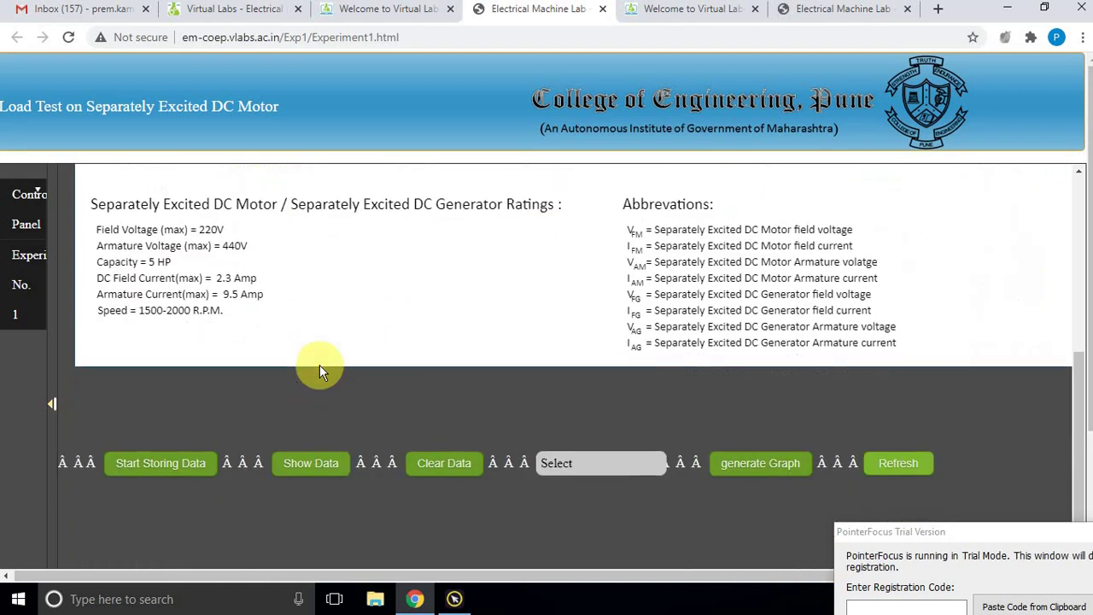
pyautogui.click(174, 469)
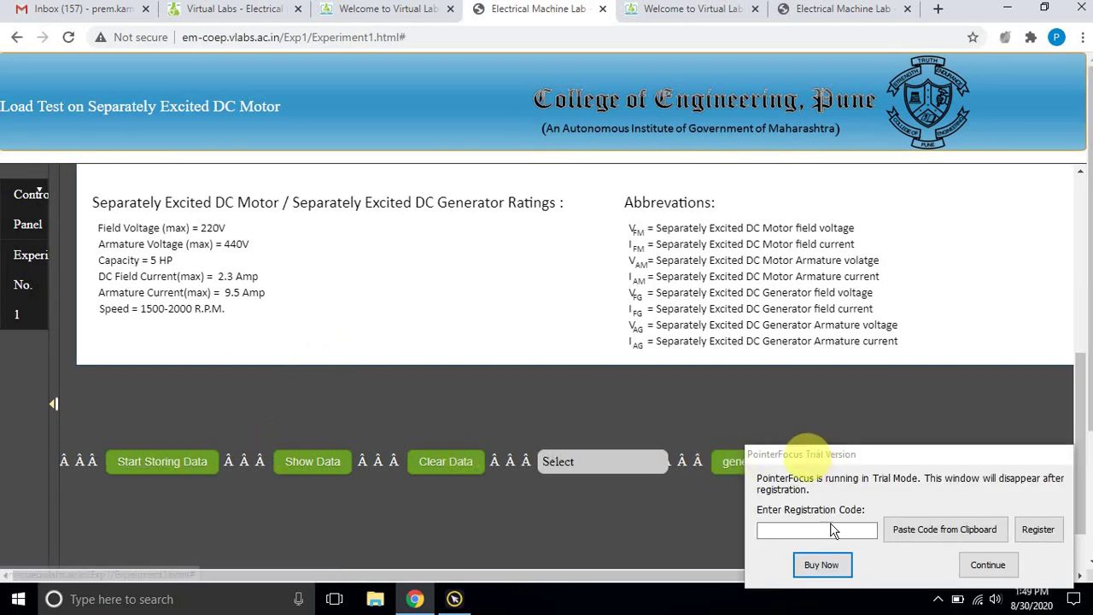
pyautogui.scroll(4, 708, 341)
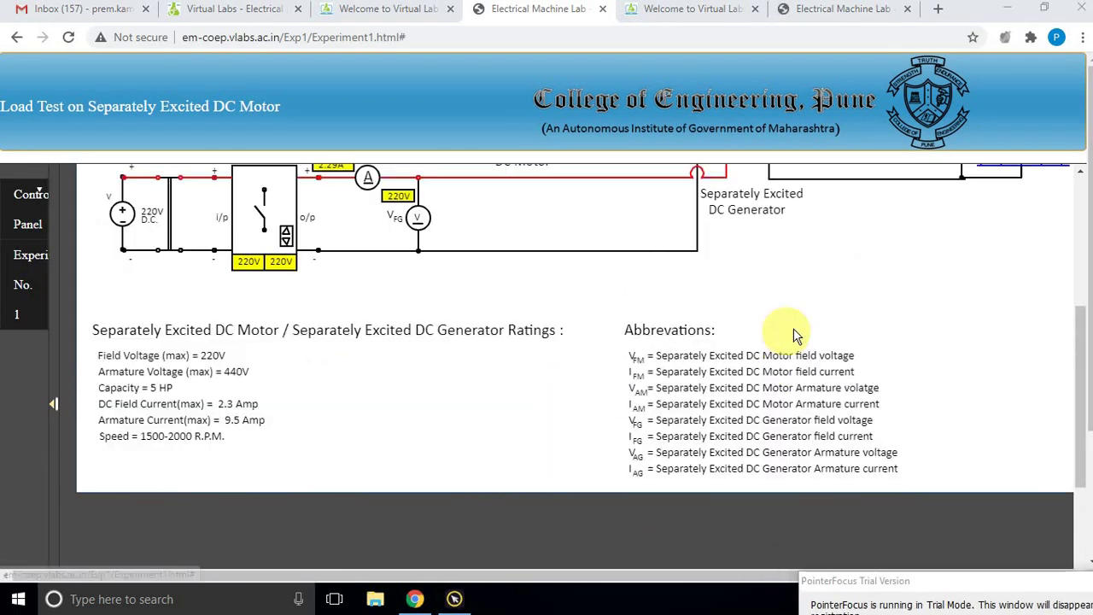
pyautogui.click(987, 301)
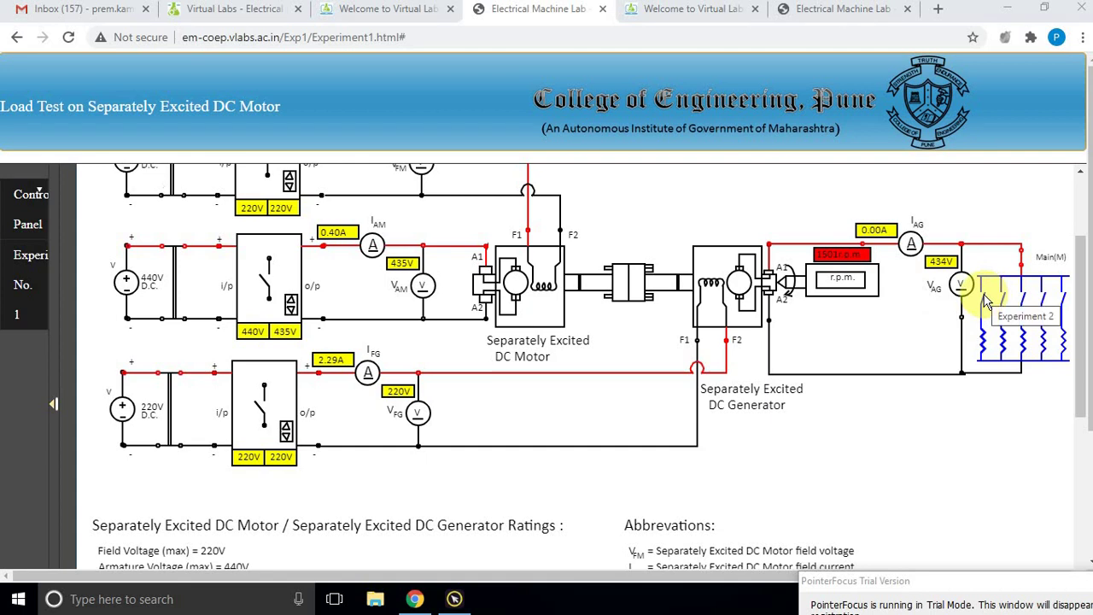
pyautogui.scroll(-4, 810, 334)
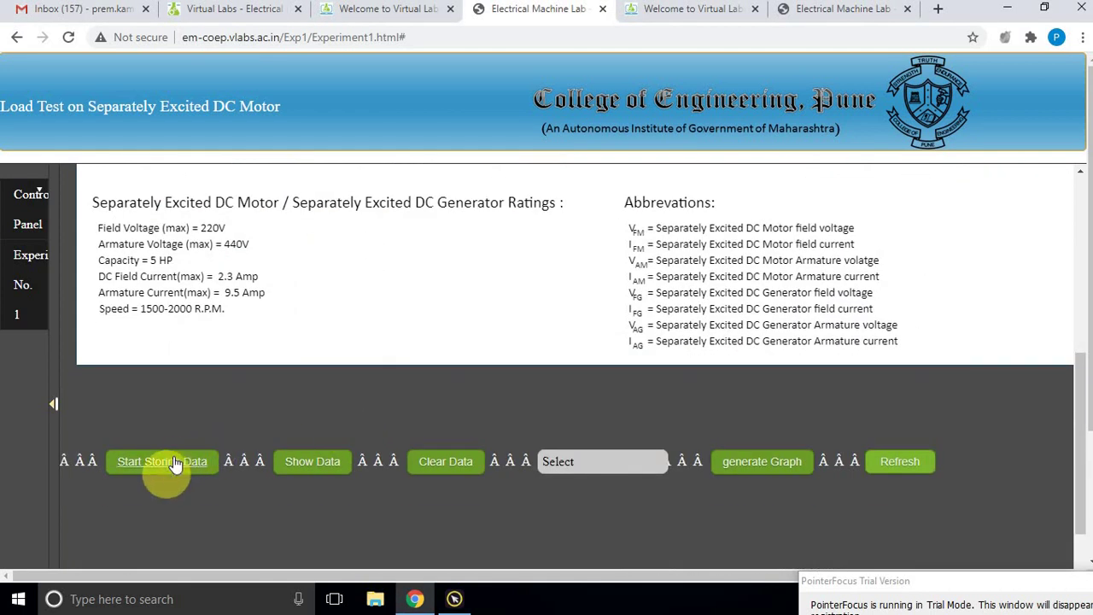
pyautogui.click(176, 462)
# Switch in the first load resistor and store readings at the increased load.
pyautogui.scroll(4, 803, 376)
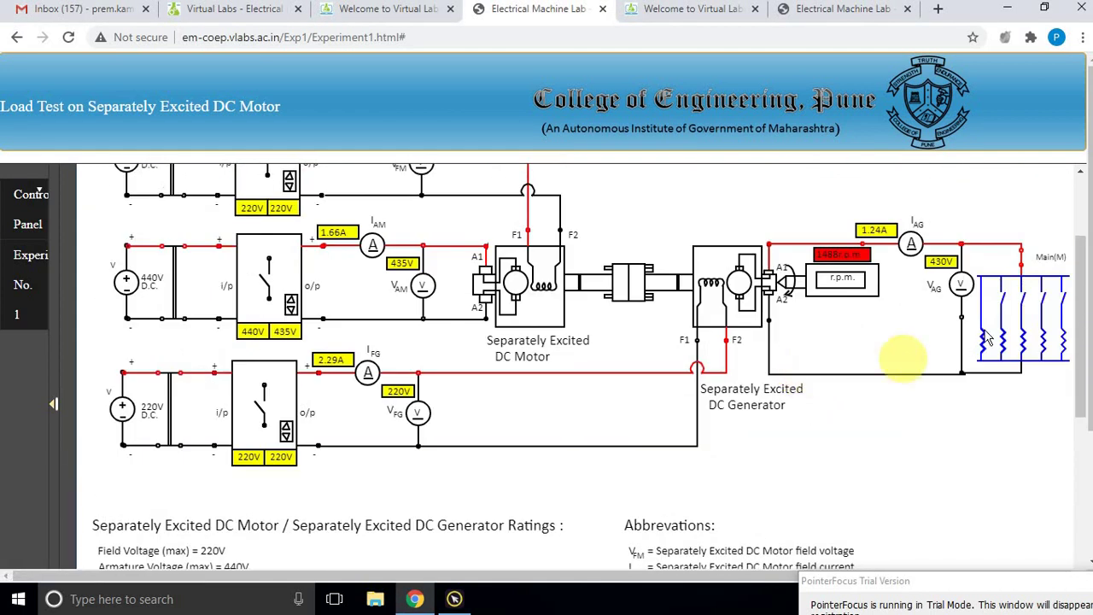
pyautogui.click(989, 299)
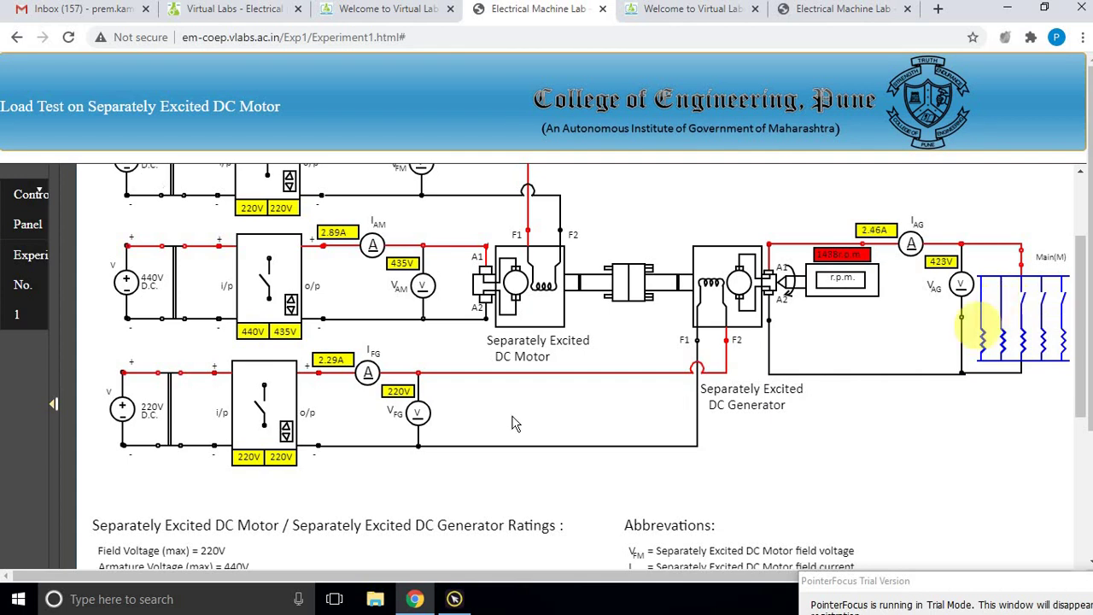
pyautogui.scroll(-4, 183, 439)
pyautogui.click(177, 461)
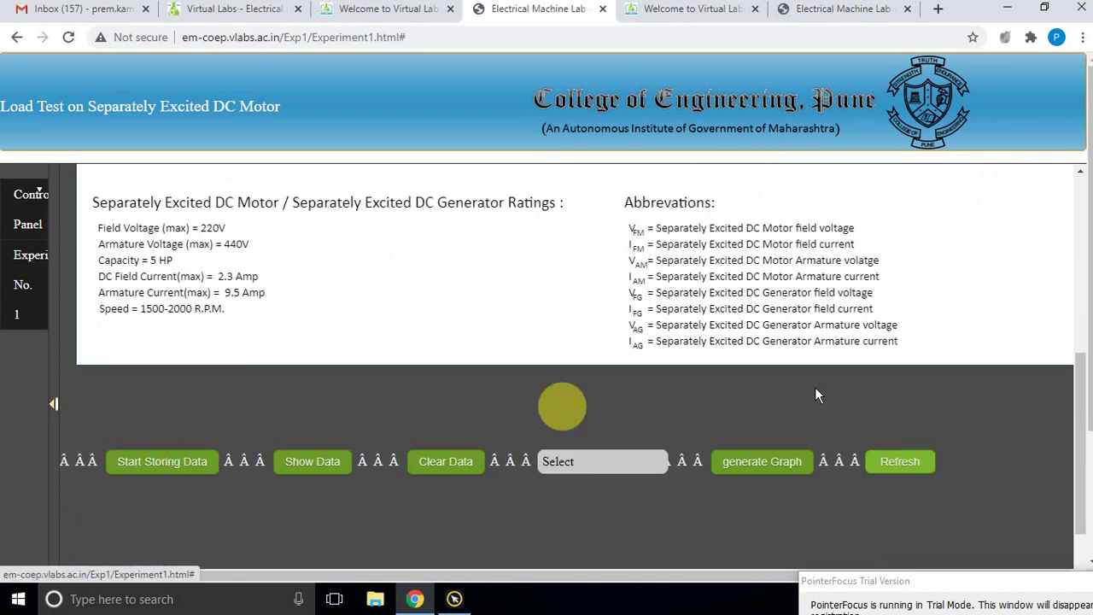
pyautogui.scroll(4, 815, 387)
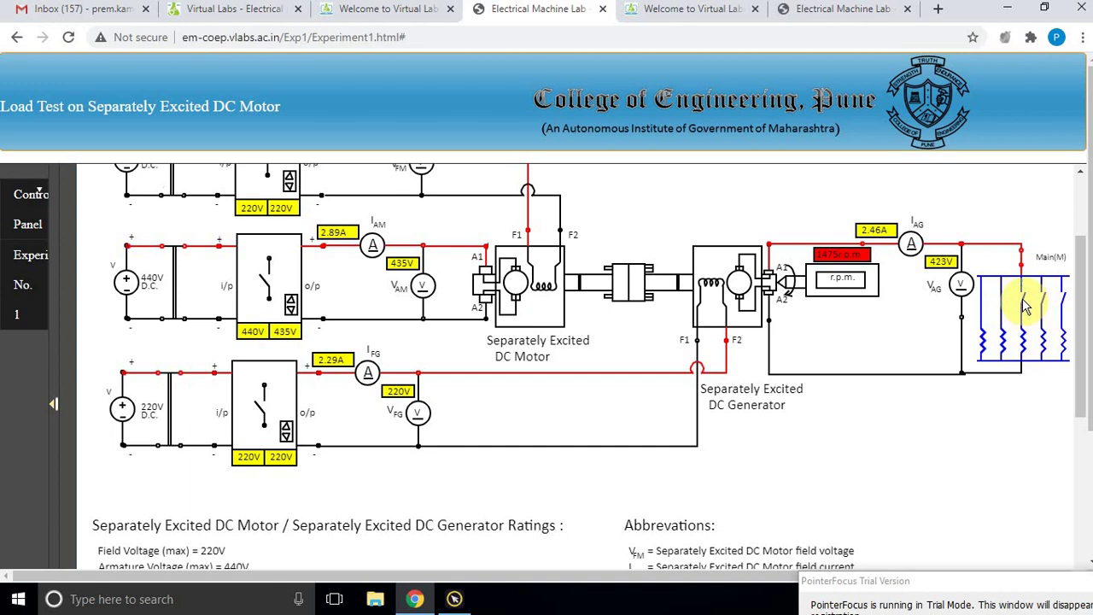
pyautogui.scroll(-3, 366, 434)
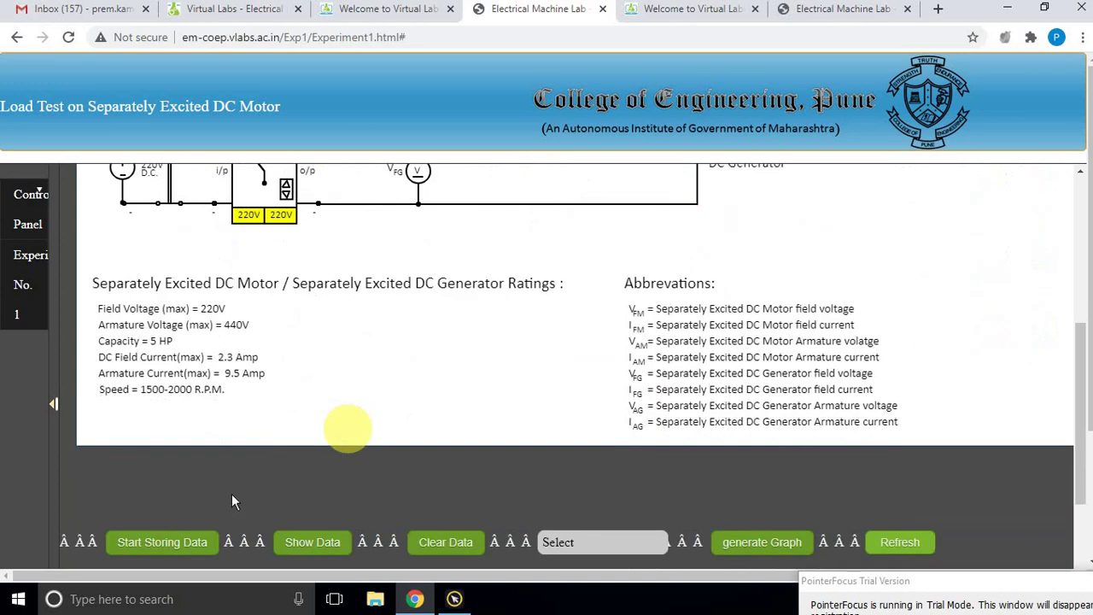
pyautogui.click(177, 550)
pyautogui.scroll(4, 922, 415)
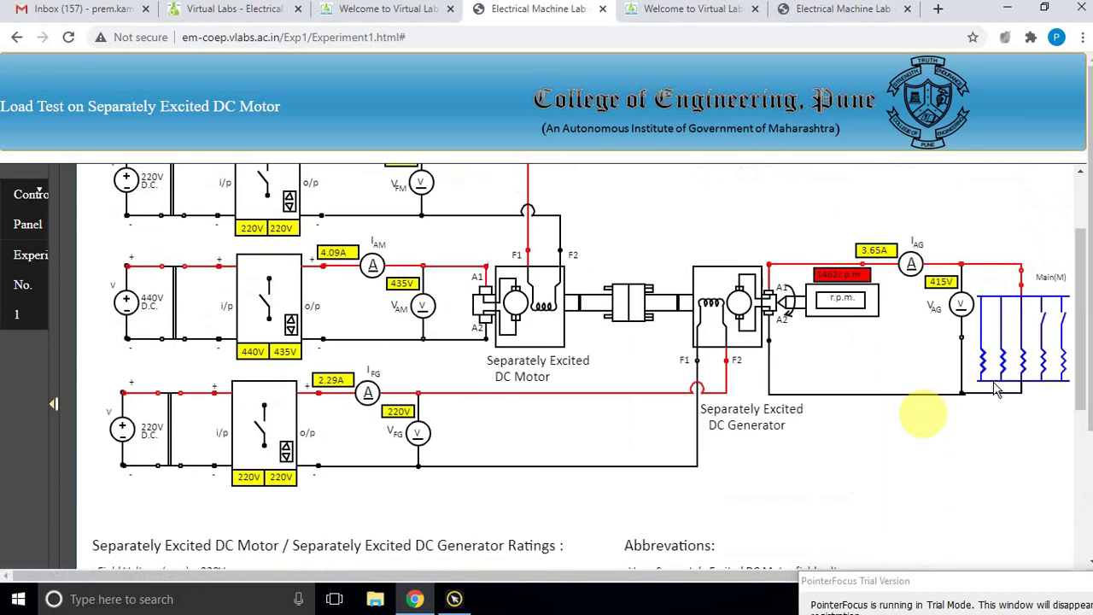
# Add another load resistor and store the full-load reading, up to 5.99A at 401V.
pyautogui.click(1042, 375)
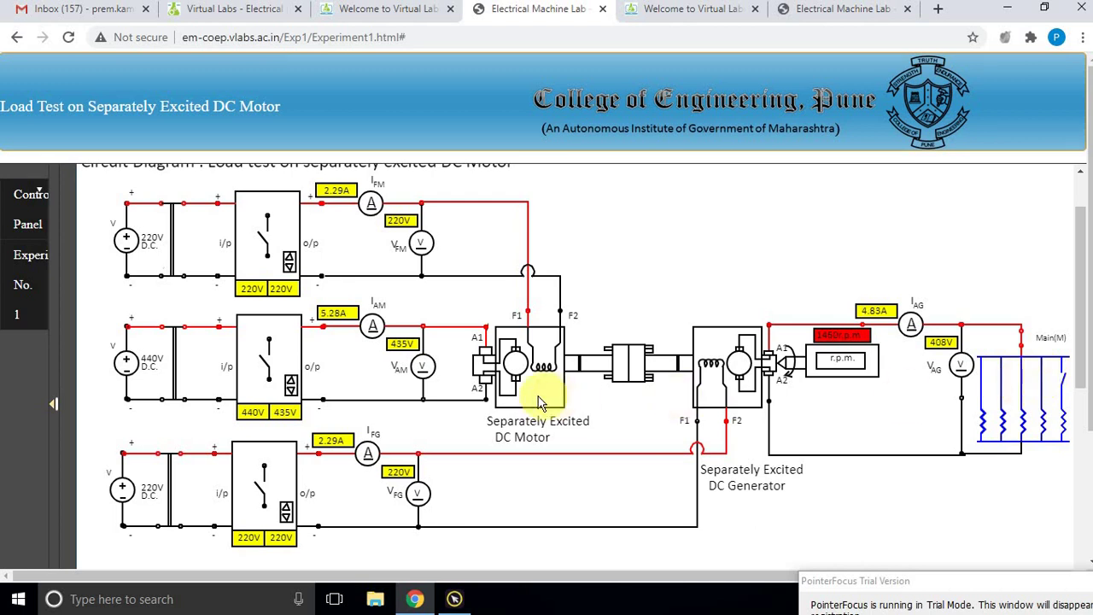
pyautogui.scroll(-4, 539, 393)
pyautogui.scroll(-2, 538, 402)
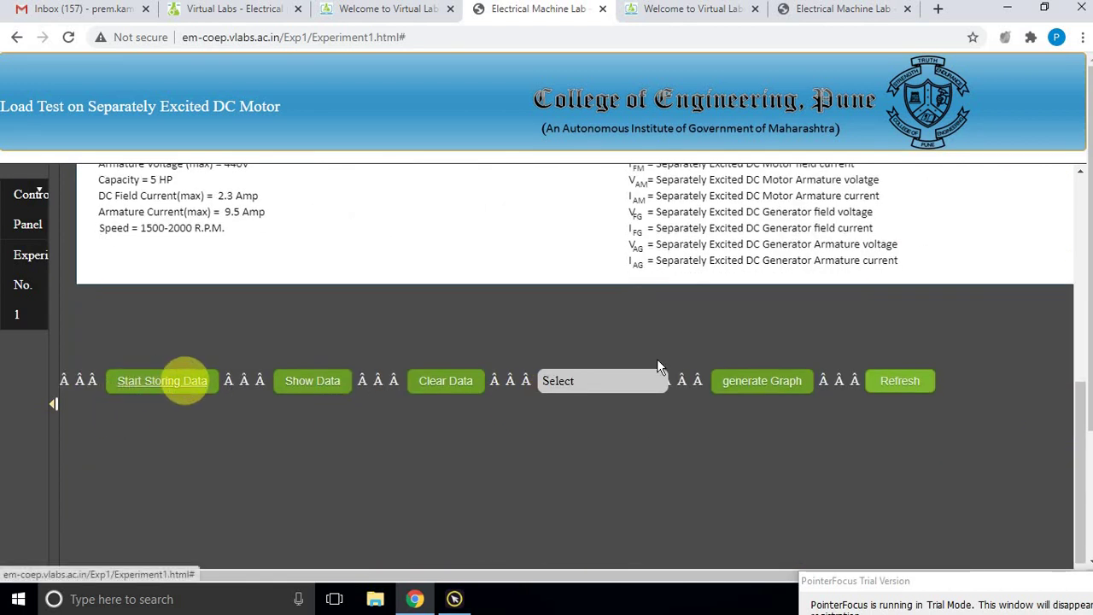
pyautogui.scroll(5, 906, 342)
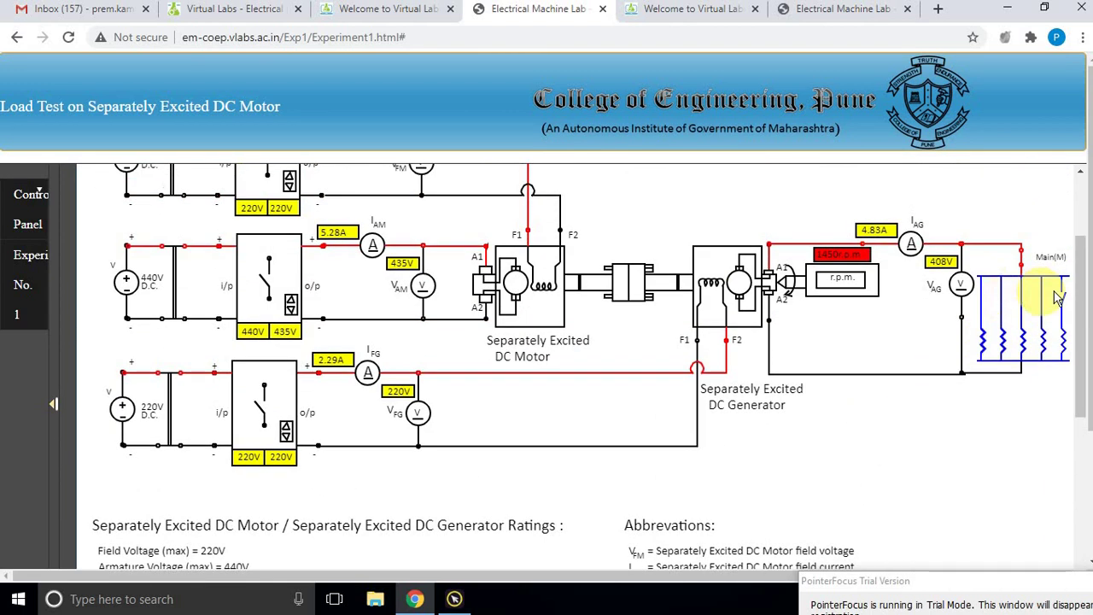
pyautogui.scroll(-4, 462, 384)
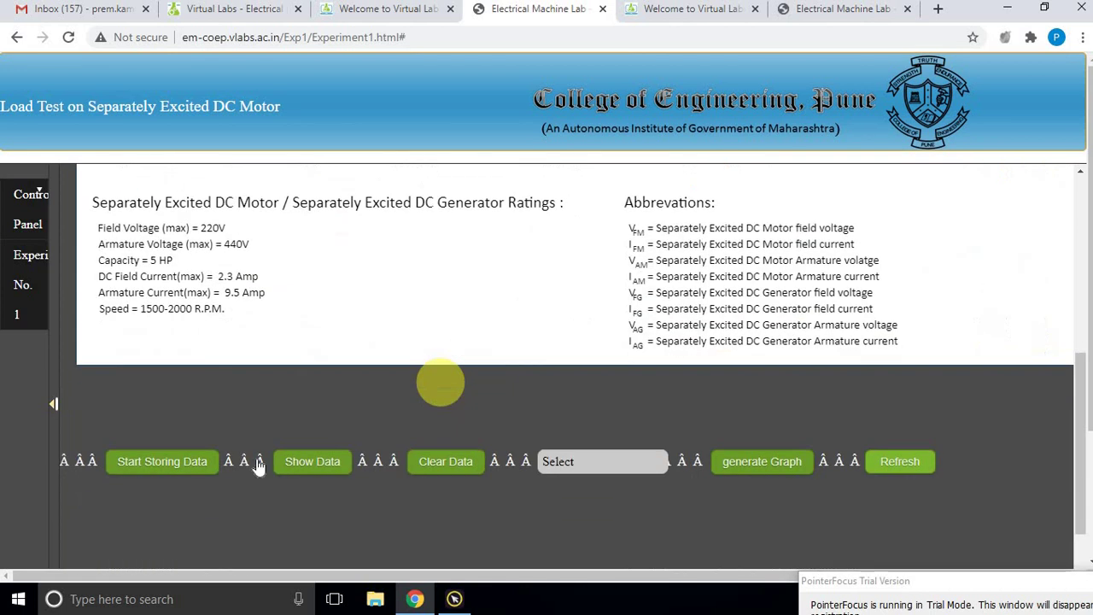
pyautogui.click(175, 470)
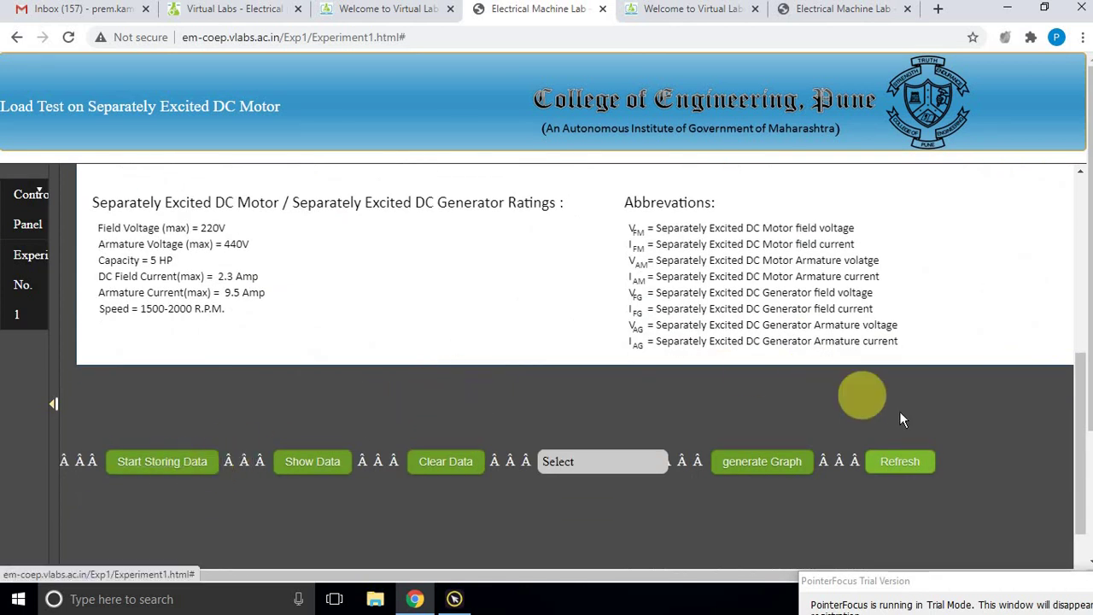
pyautogui.scroll(4, 899, 411)
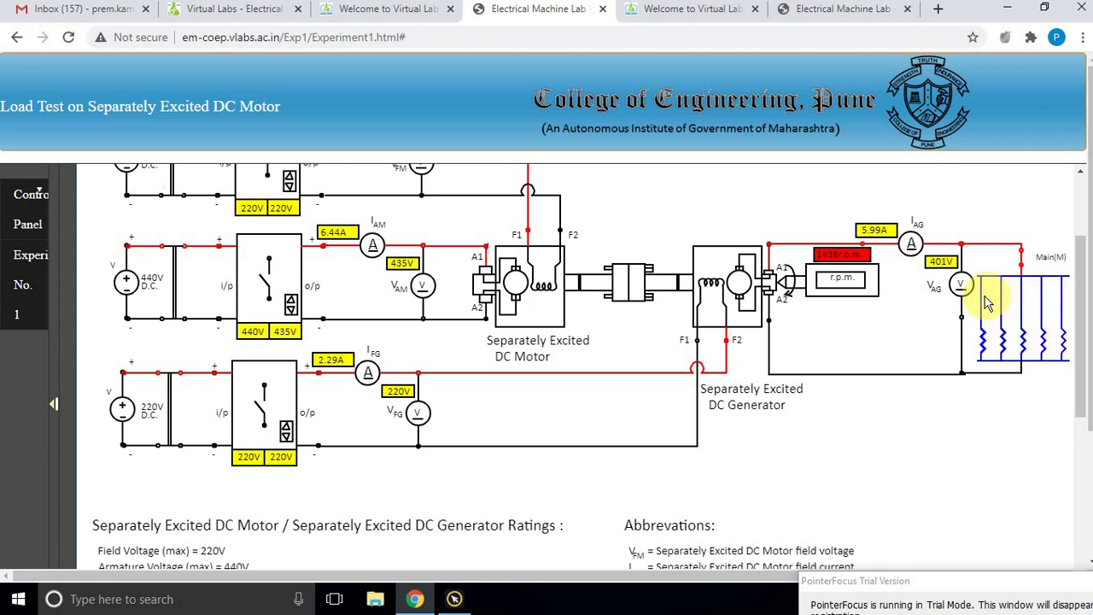
# Switch off all five load-bank resistors.
pyautogui.click(983, 299)
pyautogui.click(1004, 299)
pyautogui.click(1024, 299)
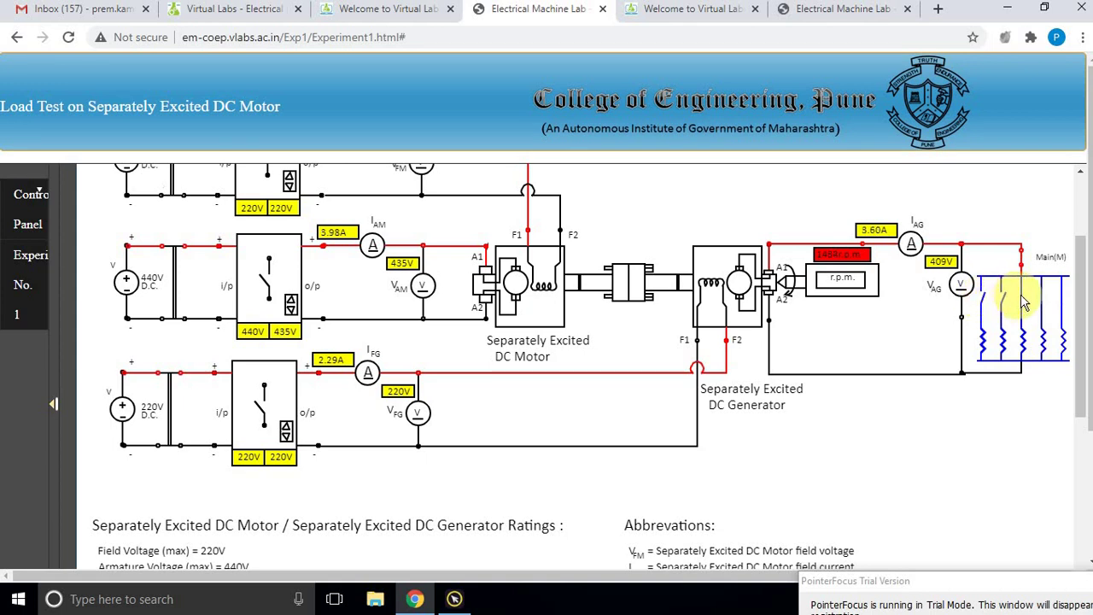
pyautogui.click(1044, 299)
pyautogui.click(1064, 299)
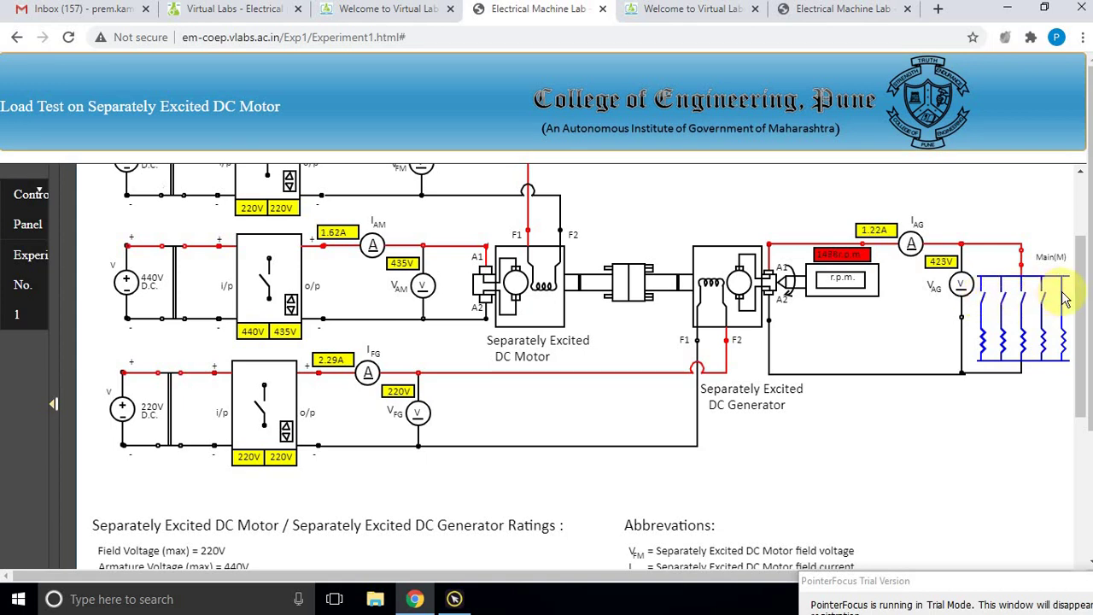
pyautogui.scroll(-5, 395, 366)
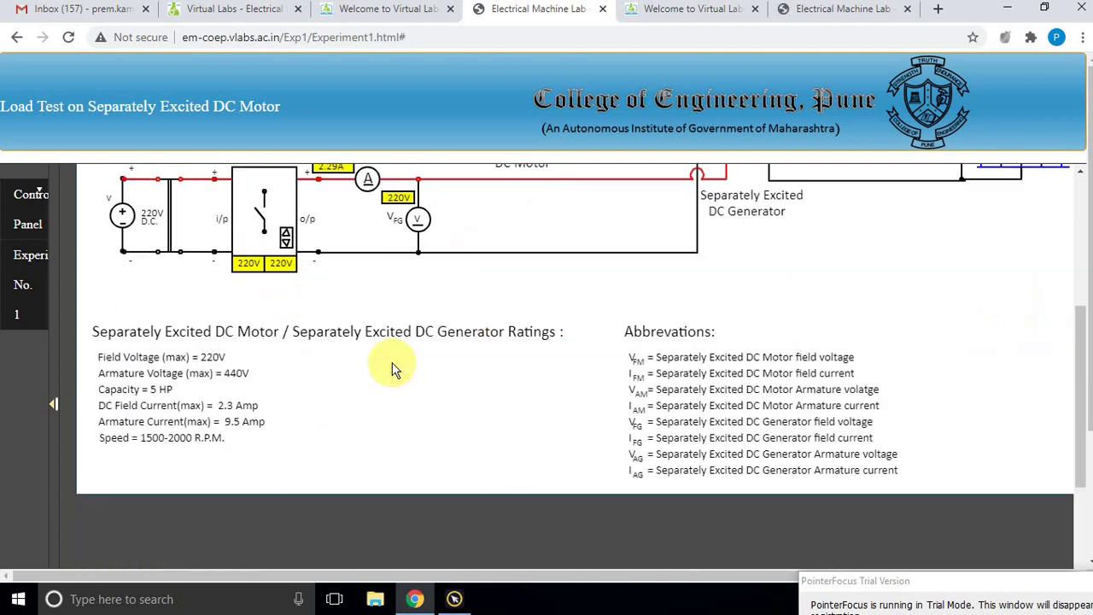
pyautogui.scroll(-1, 392, 366)
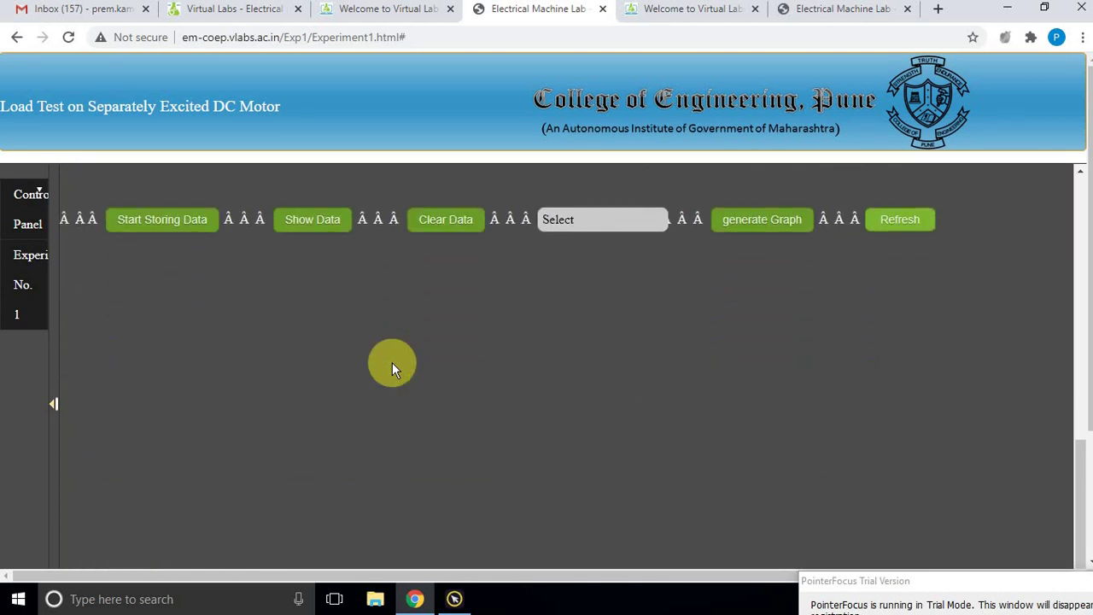
# Show the stored data table: six load points, 0–5.99A, speed 1501 to 1438 r.p.m.
pyautogui.click(316, 224)
pyautogui.scroll(-1, 781, 329)
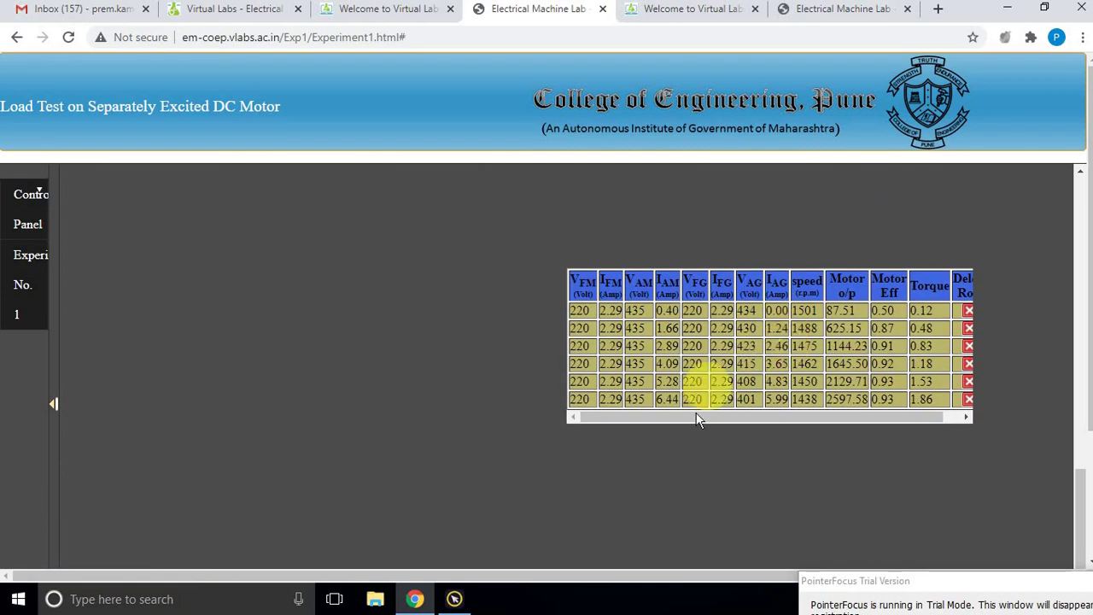
pyautogui.scroll(1, 444, 384)
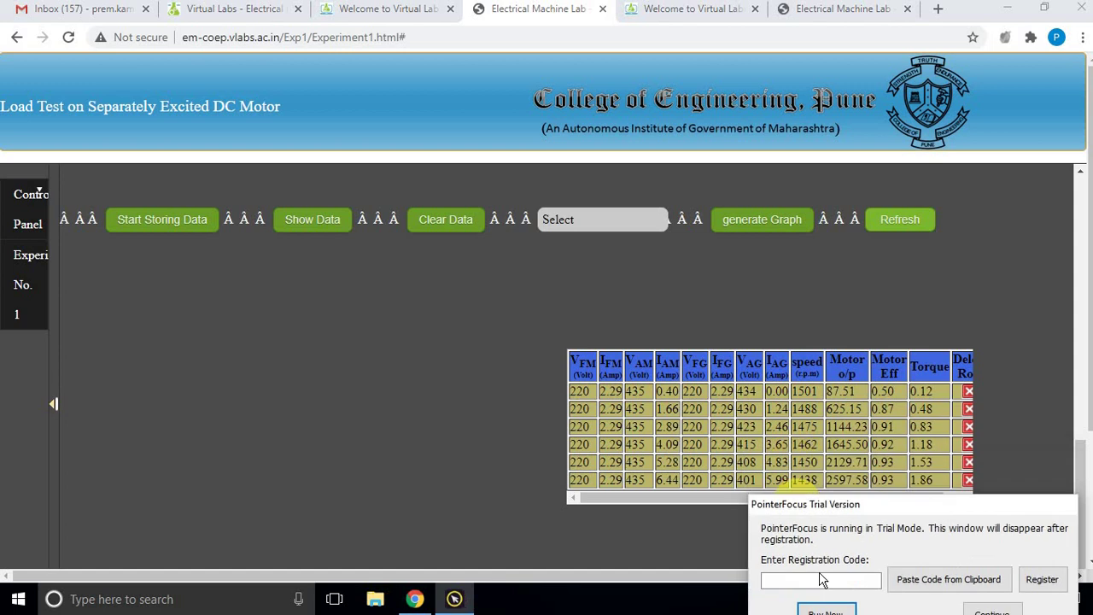
# Choose 'Mot o/p vs MotEff' as the graph type and generate the graph.
pyautogui.click(587, 219)
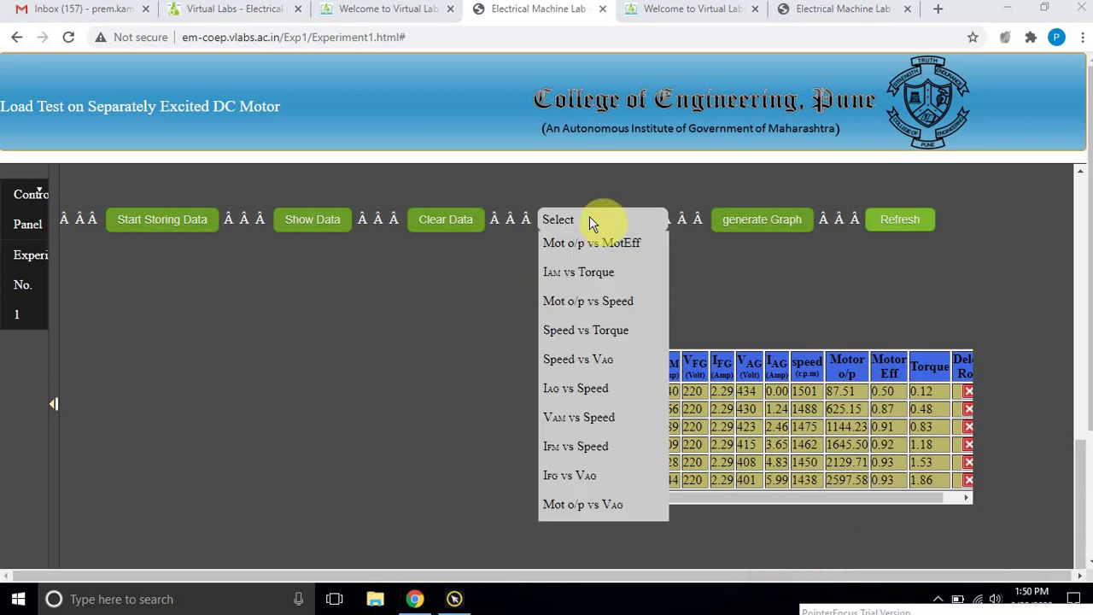
pyautogui.click(545, 234)
pyautogui.click(547, 223)
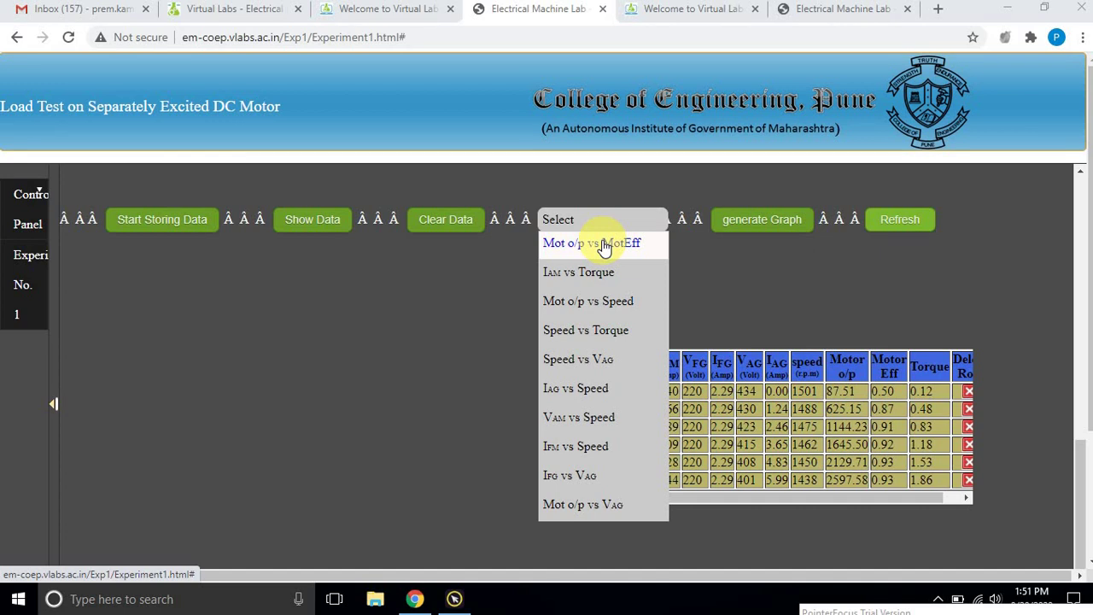
pyautogui.click(533, 250)
pyautogui.click(556, 221)
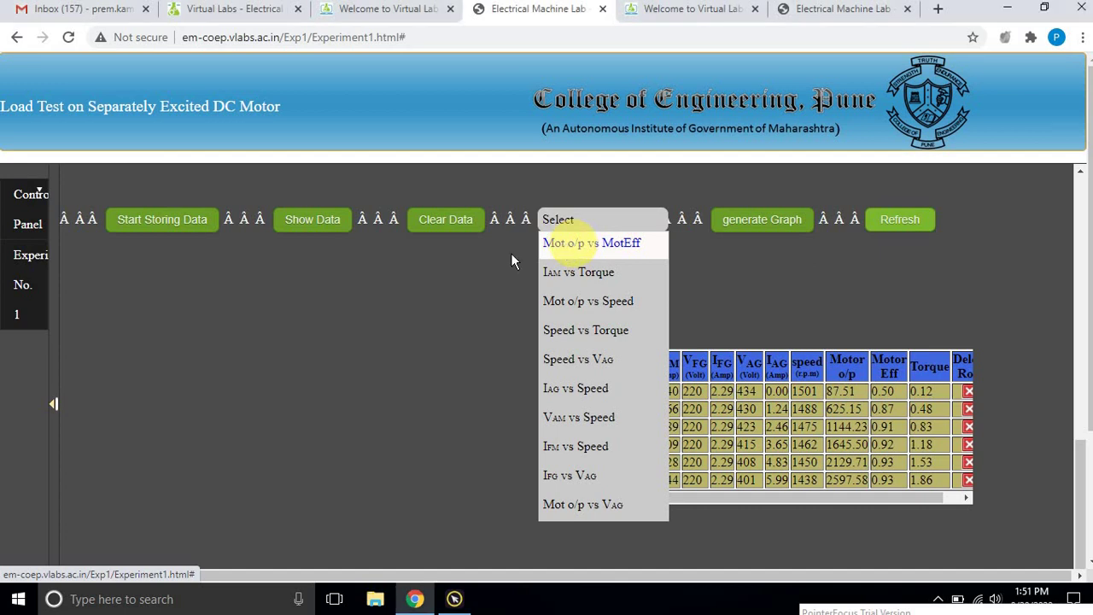
pyautogui.click(506, 340)
pyautogui.click(762, 221)
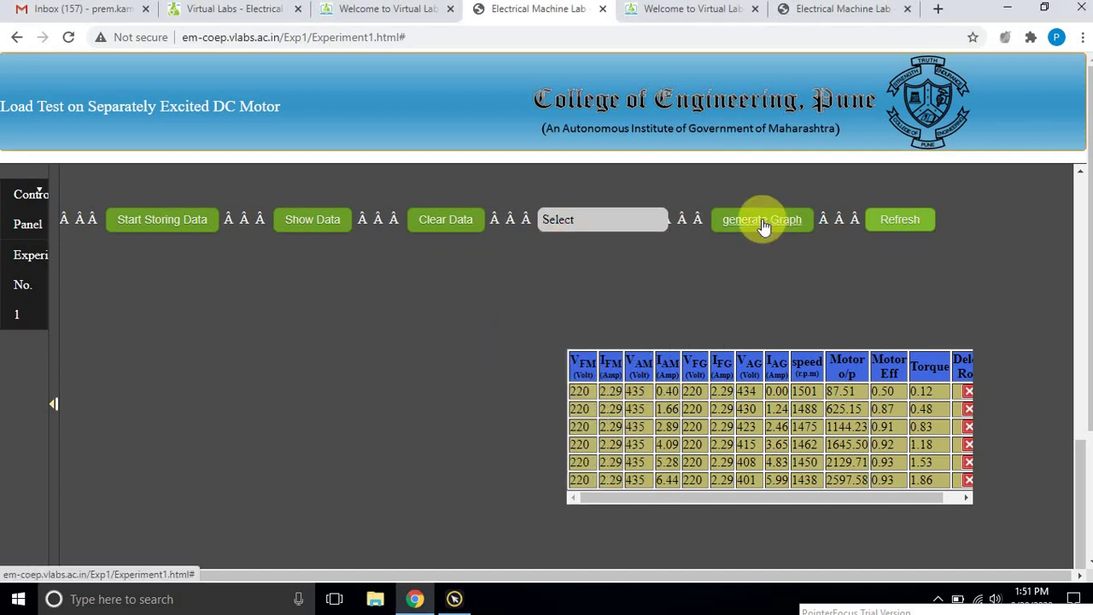
# Scroll down to inspect the efficiency curve rising from 0.50 to about 0.93.
pyautogui.click(317, 224)
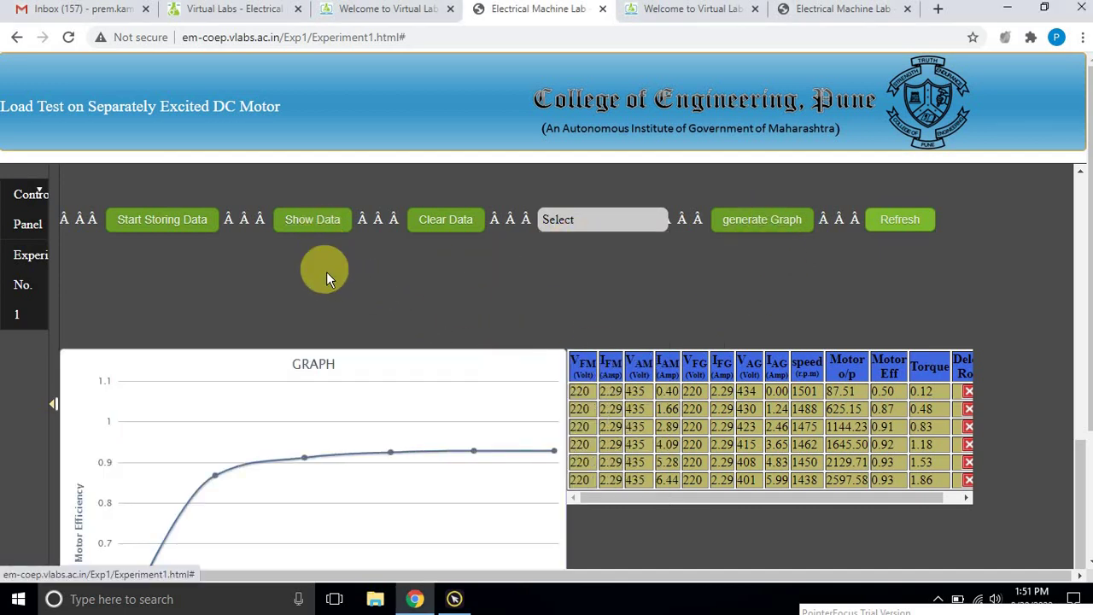
pyautogui.scroll(-1, 327, 273)
pyautogui.scroll(-2, 619, 338)
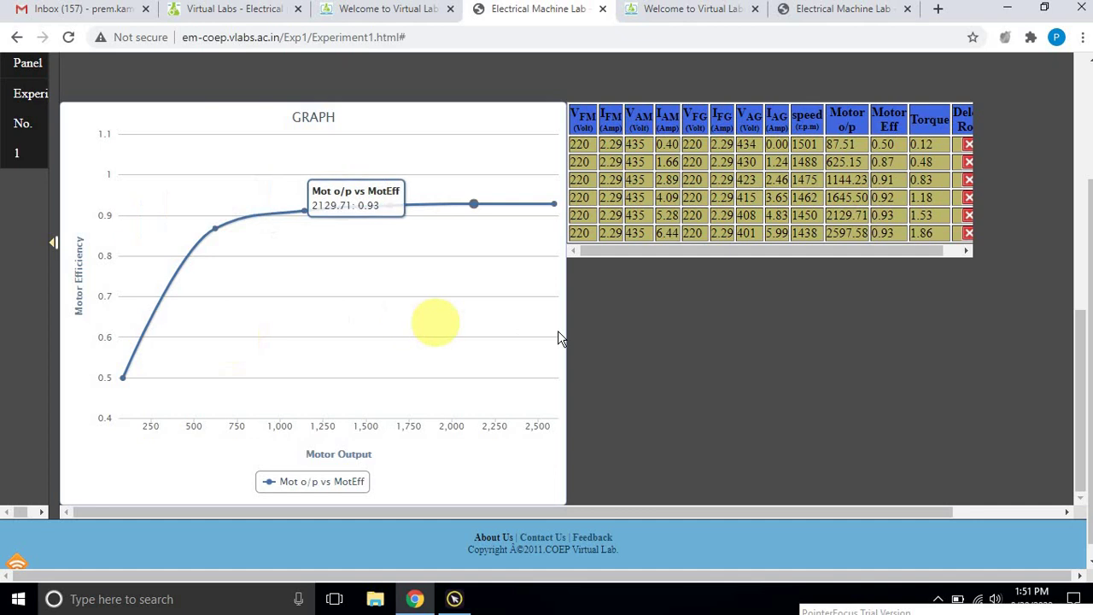
pyautogui.scroll(1, 558, 333)
pyautogui.scroll(2, 558, 335)
pyautogui.click(574, 216)
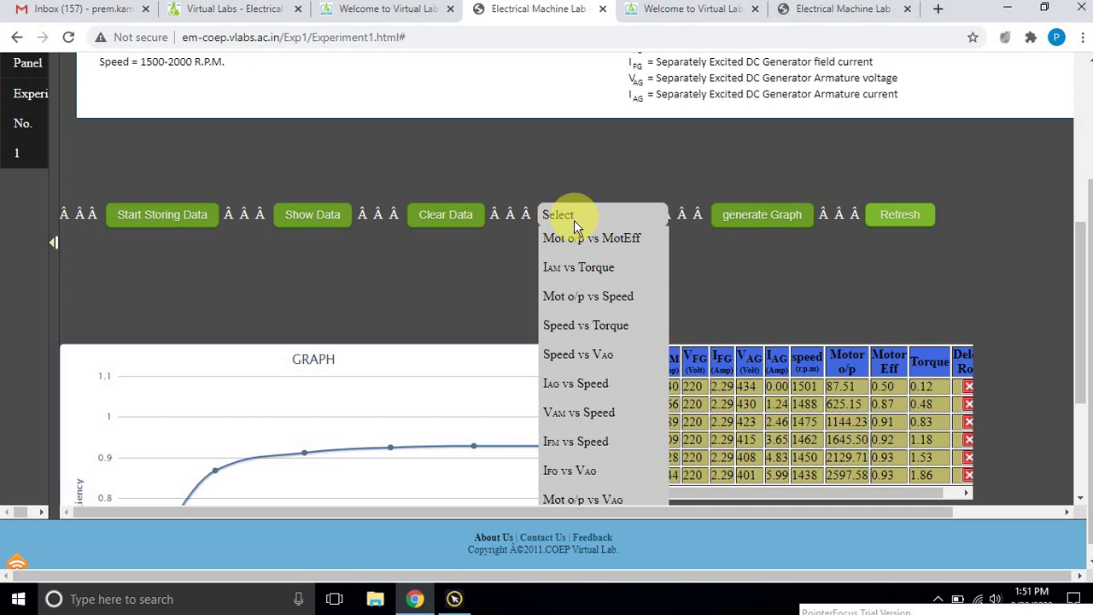
# Generate the 'Mot o/p vs Speed' graph, speed falling from 1501 to 1438 r.p.m.
pyautogui.click(598, 298)
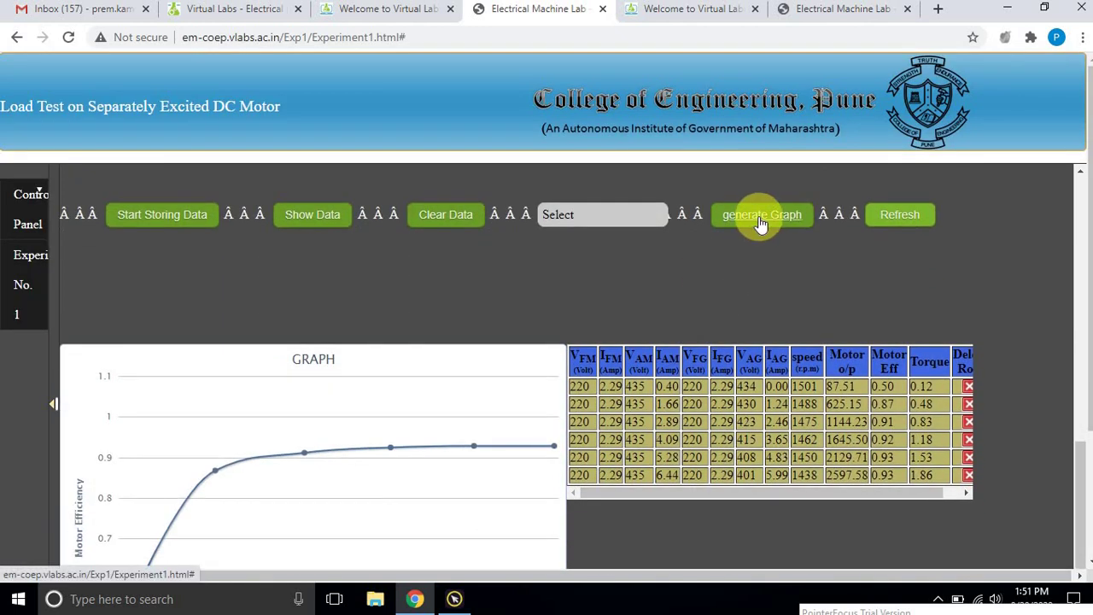
pyautogui.click(761, 218)
pyautogui.scroll(-3, 275, 297)
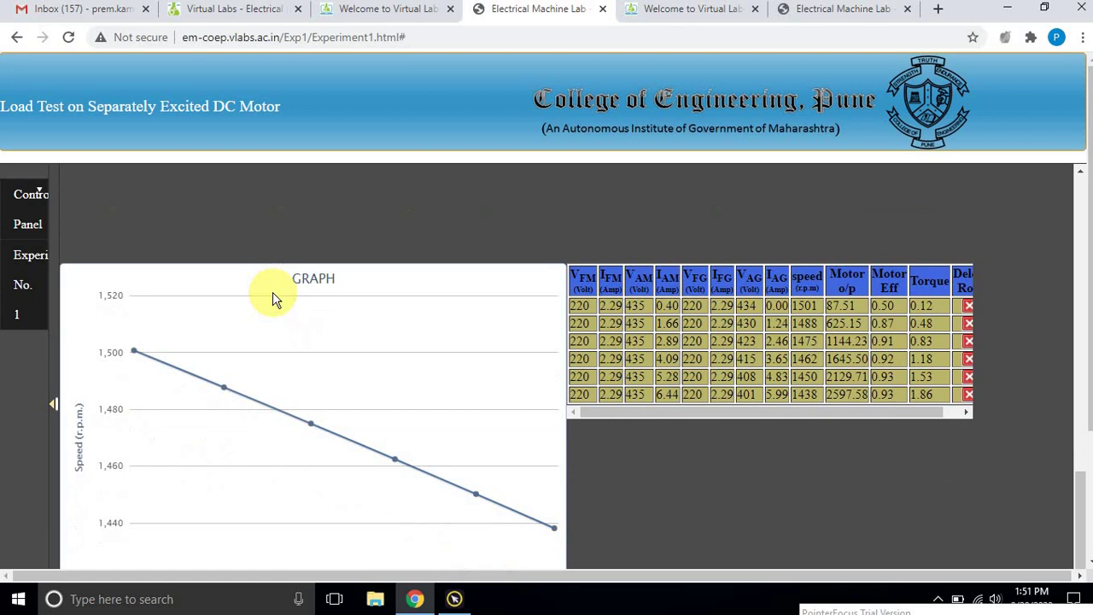
pyautogui.scroll(-1, 273, 299)
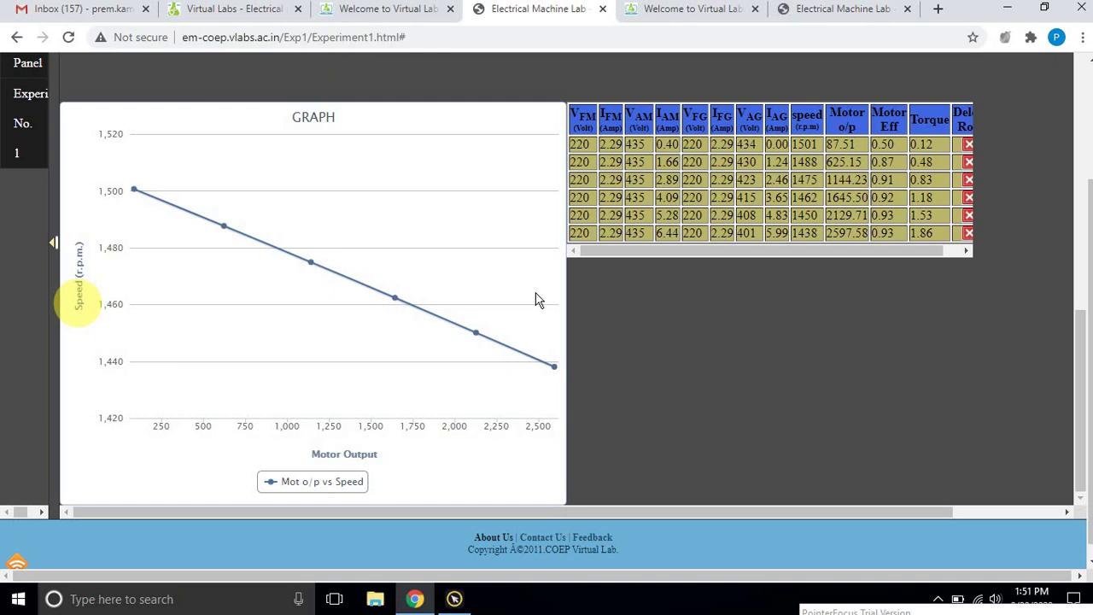
pyautogui.scroll(2, 608, 303)
# Leave the speed graph unchanged and scroll back to the top of the page.
pyautogui.click(609, 301)
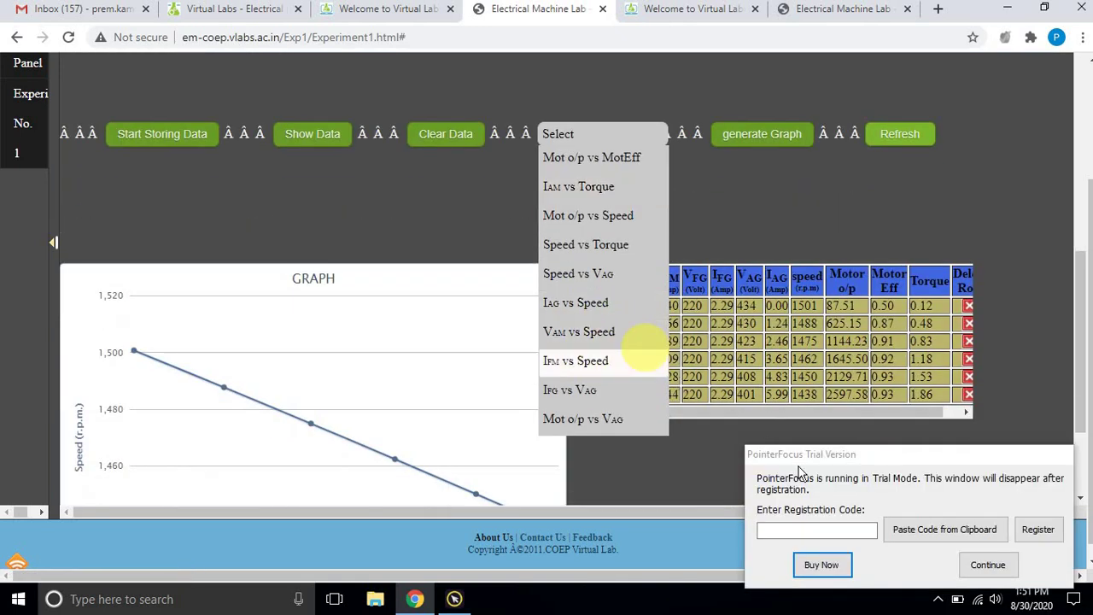
pyautogui.click(792, 449)
pyautogui.click(586, 133)
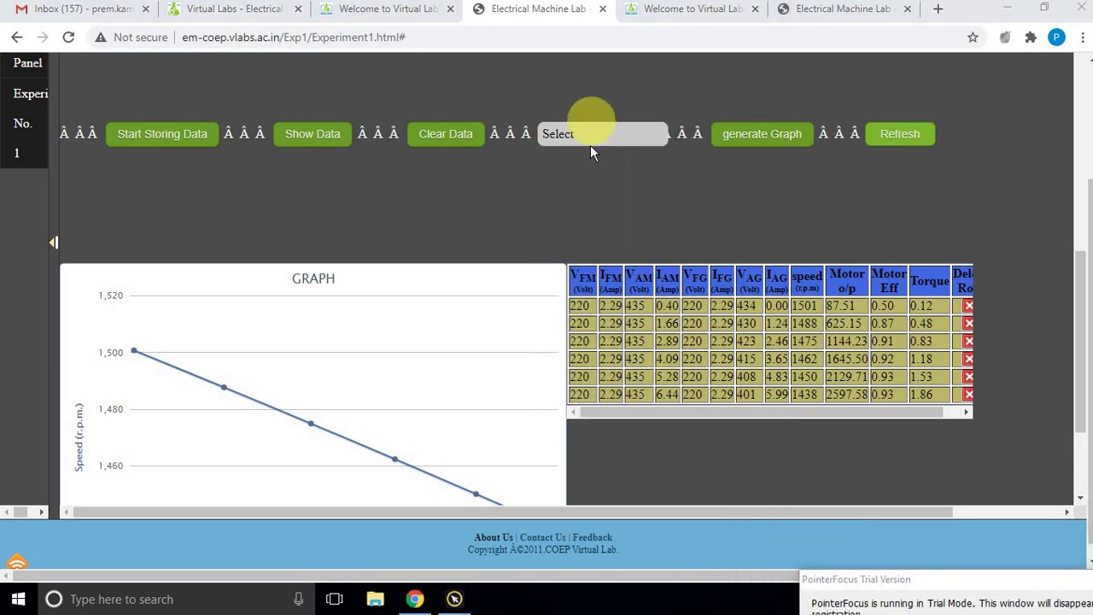
pyautogui.click(703, 252)
pyautogui.scroll(10, 409, 365)
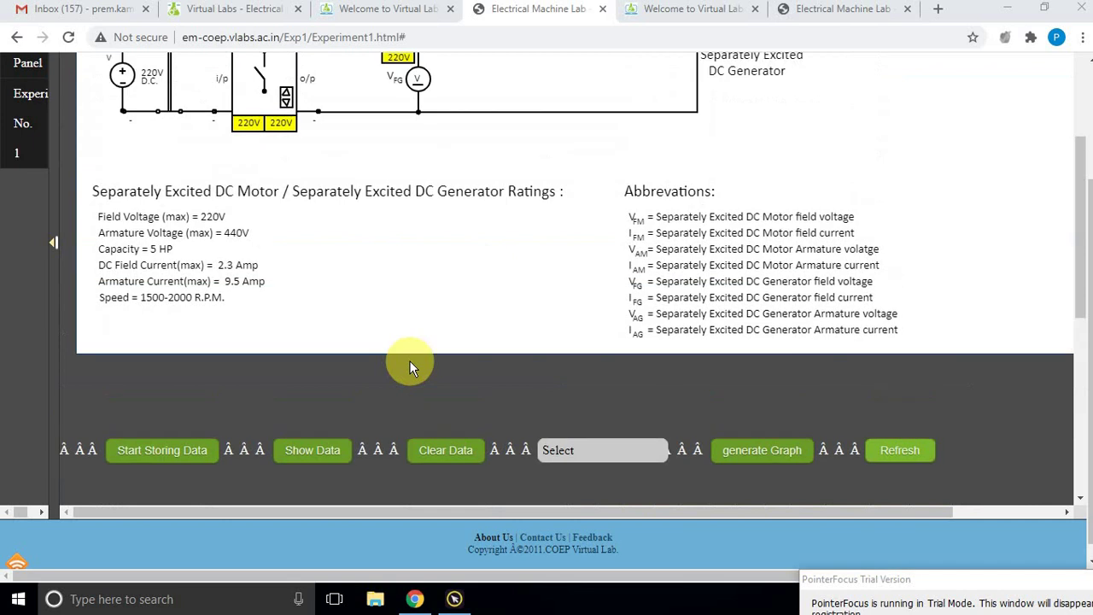
pyautogui.scroll(2, 430, 395)
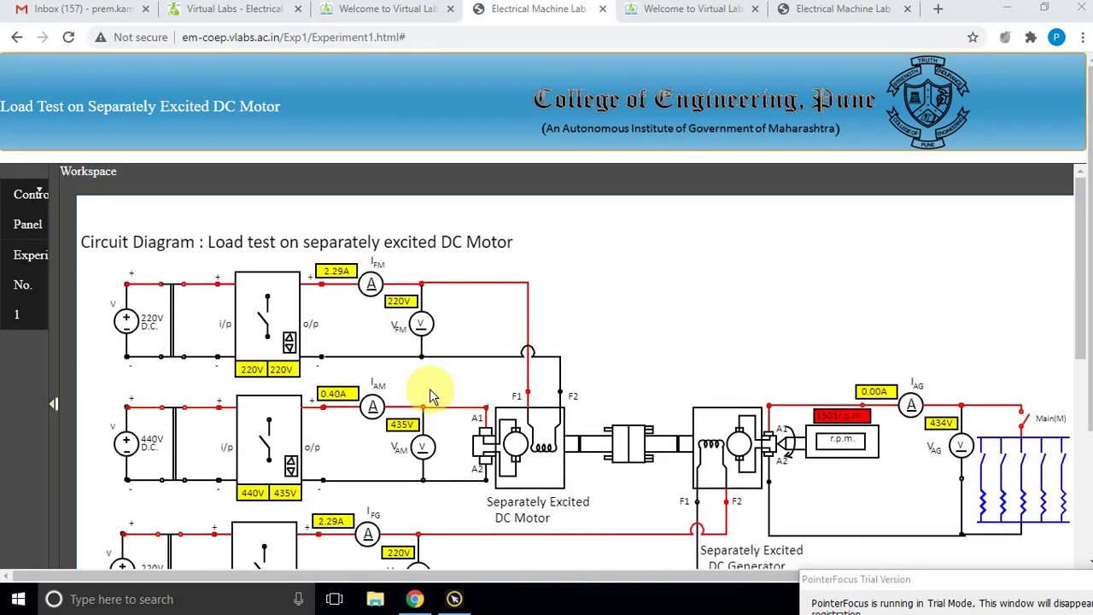